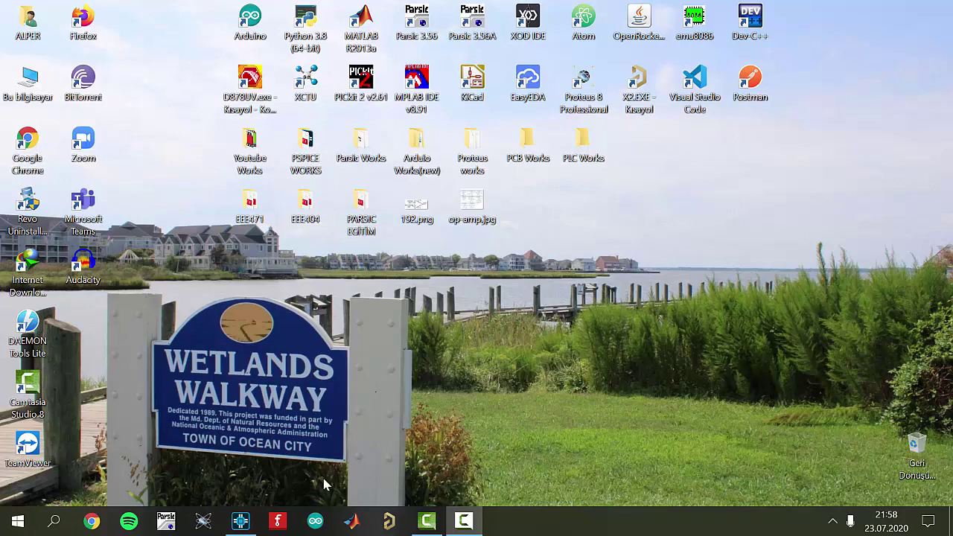
Restore the OrCAD Capture window from the taskbar to show the blank potentiometer_sim page.
{"action": "left_click", "coordinate": [234, 524]}
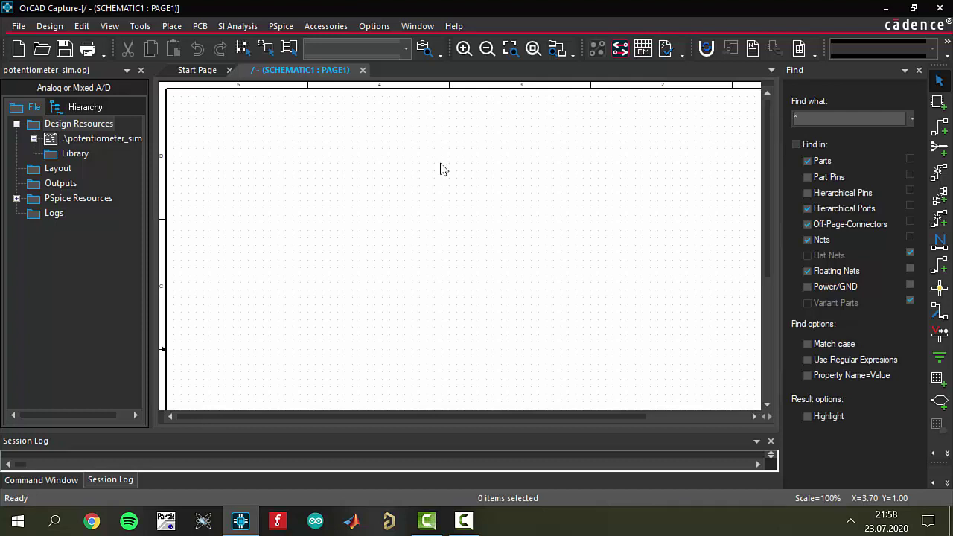
Place two R/ANALOG 1k resistors, R1 above R2.
{"action": "type", "text": "p"}
{"action": "type", "text": "r"}
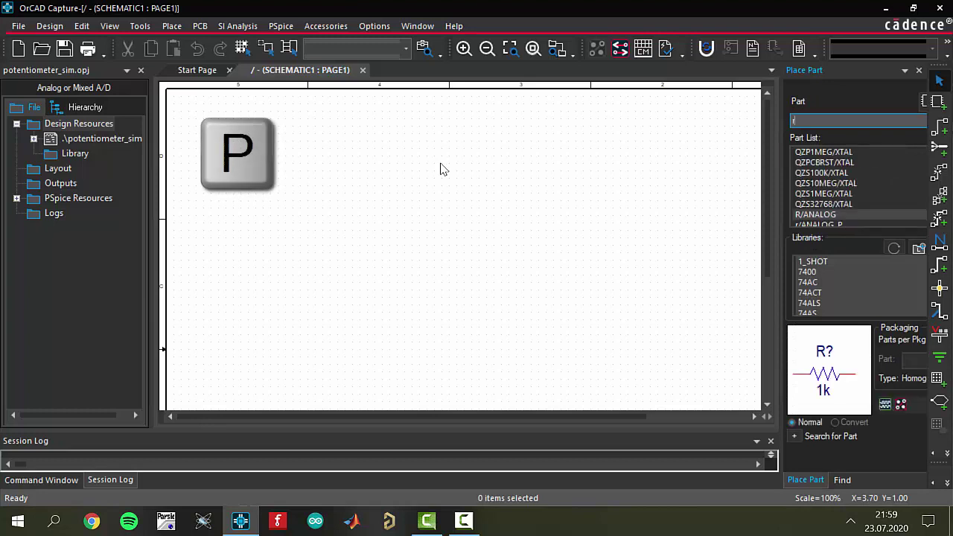
{"action": "key", "text": "Return"}
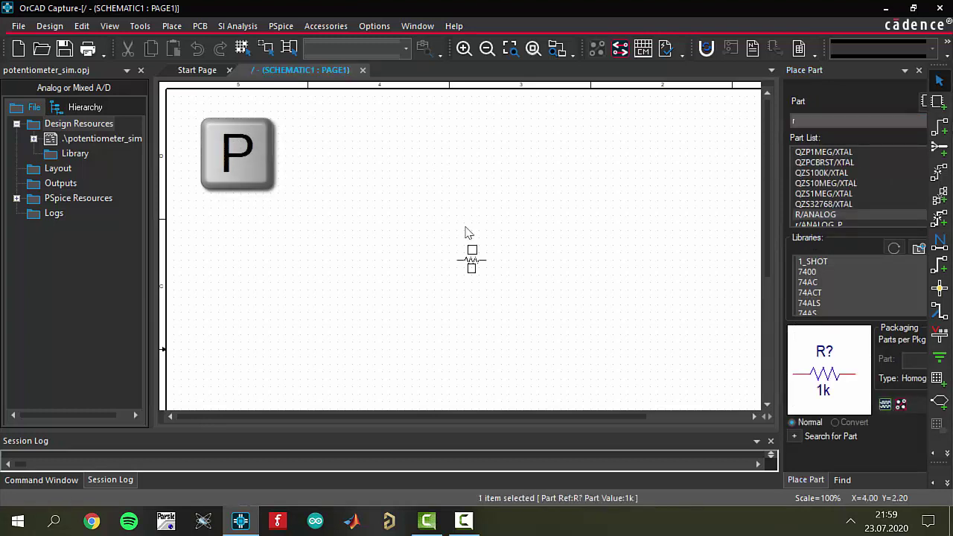
{"action": "left_click", "coordinate": [412, 163]}
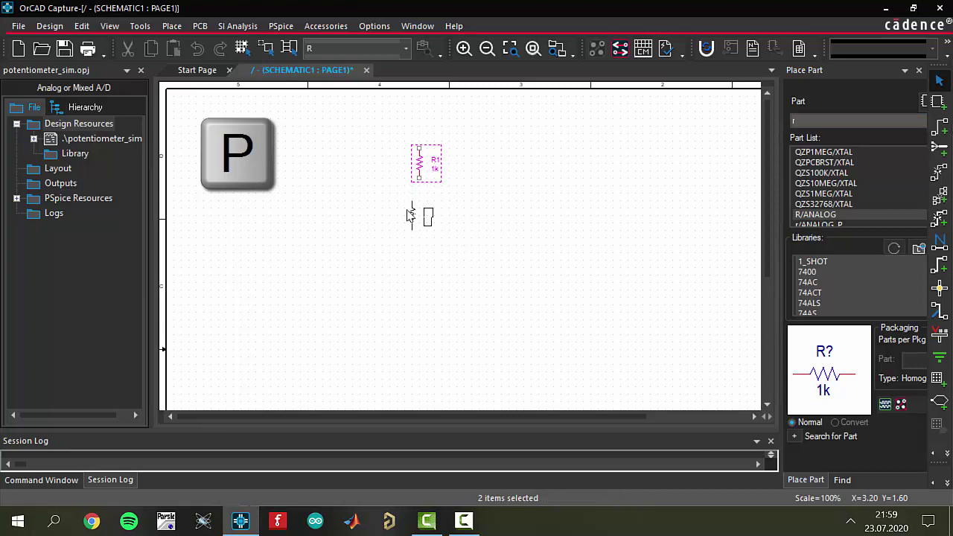
{"action": "left_click", "coordinate": [444, 242]}
Place a VDC/SOURCE 0Vdc source V1 to the left of the resistors.
{"action": "left_click", "coordinate": [859, 119]}
{"action": "key", "text": "BackSpace"}
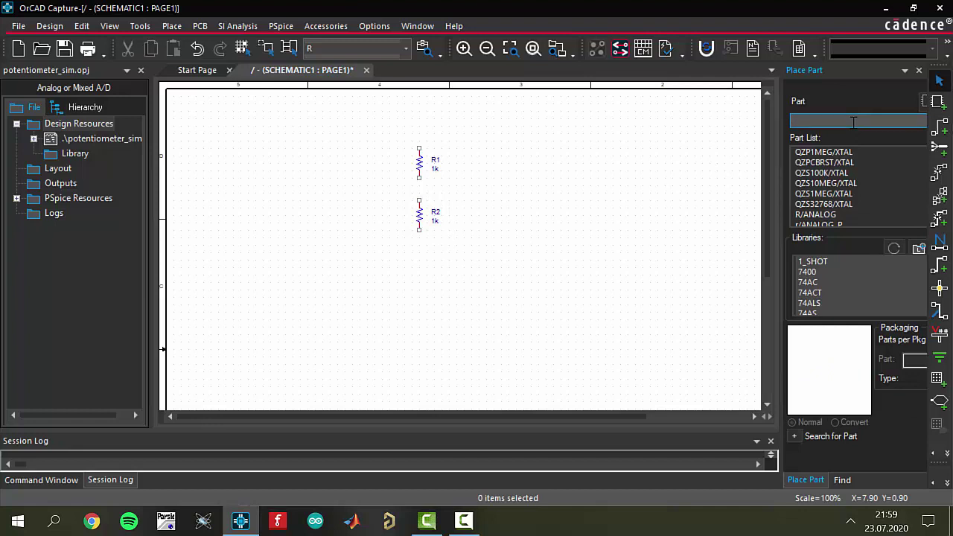
{"action": "type", "text": "vdc"}
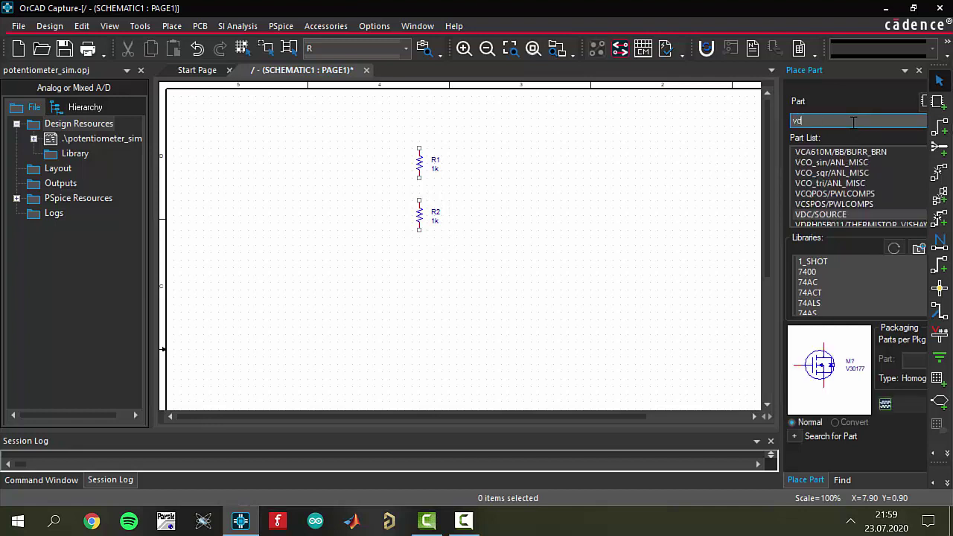
{"action": "key", "text": "Return"}
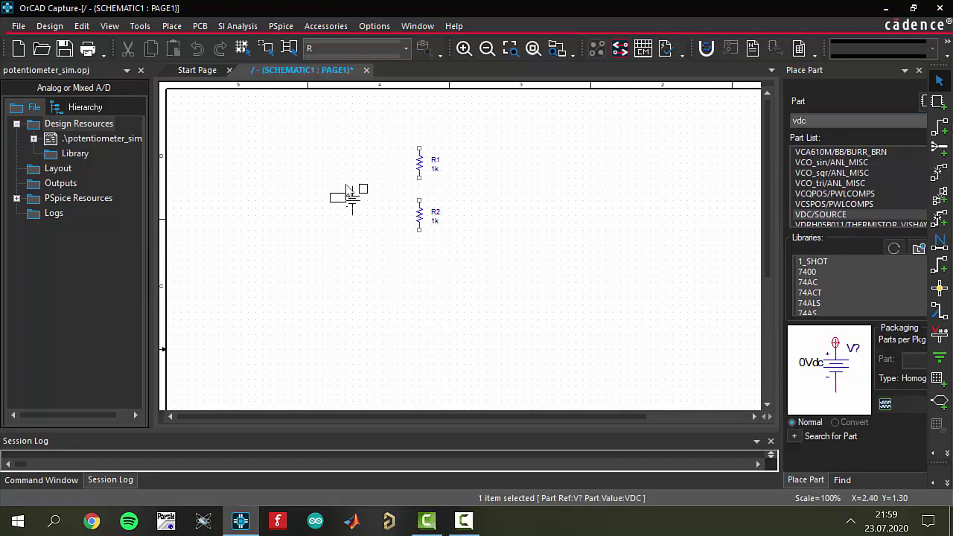
{"action": "left_click", "coordinate": [349, 185]}
{"action": "key", "text": "Escape"}
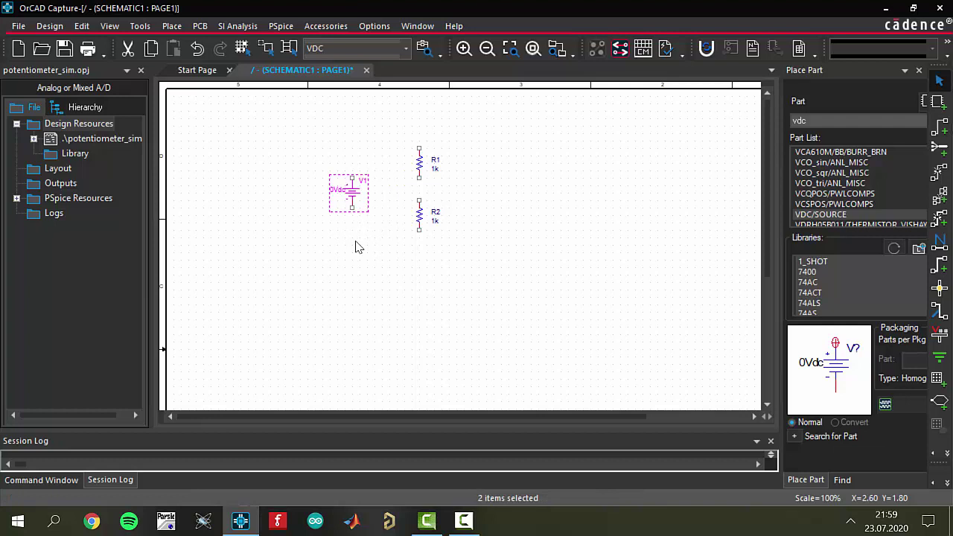
{"action": "left_click", "coordinate": [356, 239]}
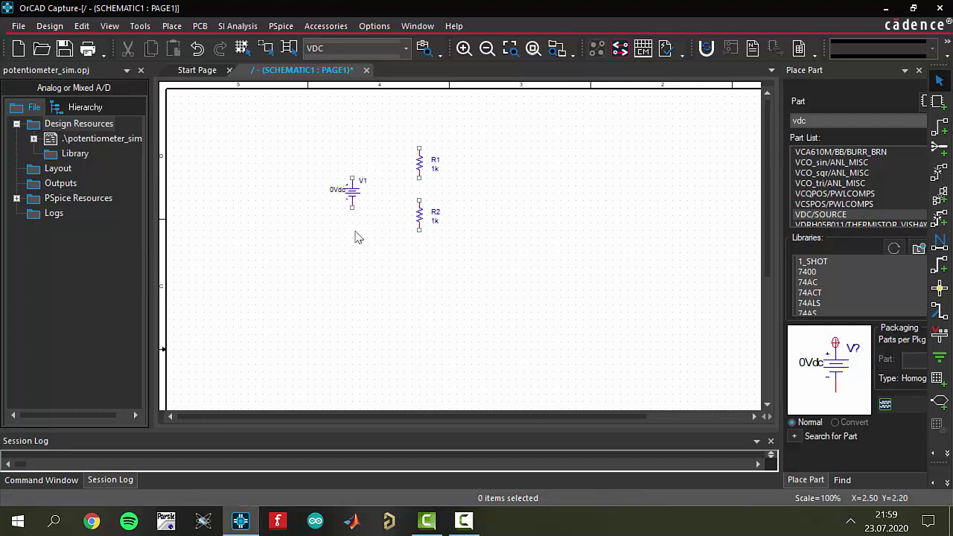
Wire V1, R1 and R2 together into one closed loop.
{"action": "left_click", "coordinate": [510, 48]}
{"action": "left_click_drag", "start_coordinate": [300, 132], "coordinate": [473, 250]}
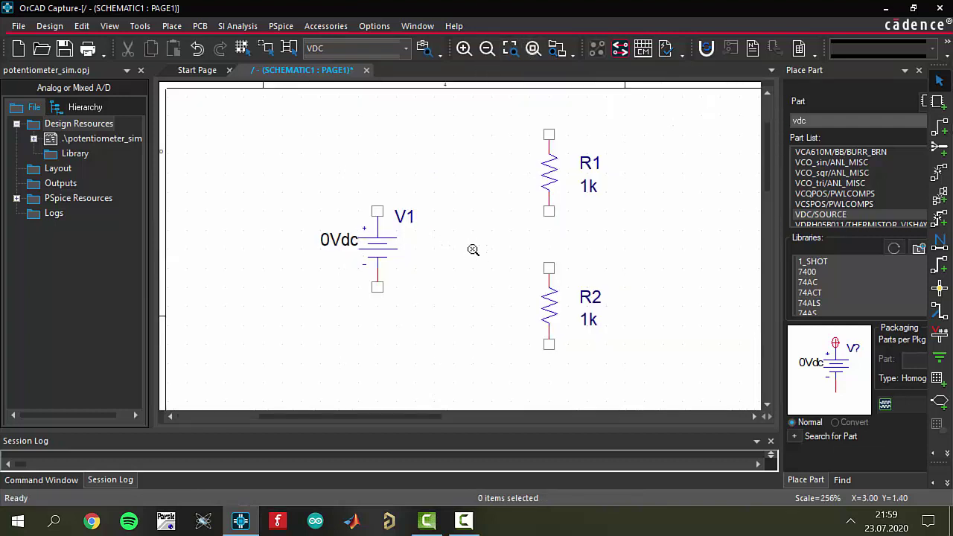
{"action": "key", "text": "w"}
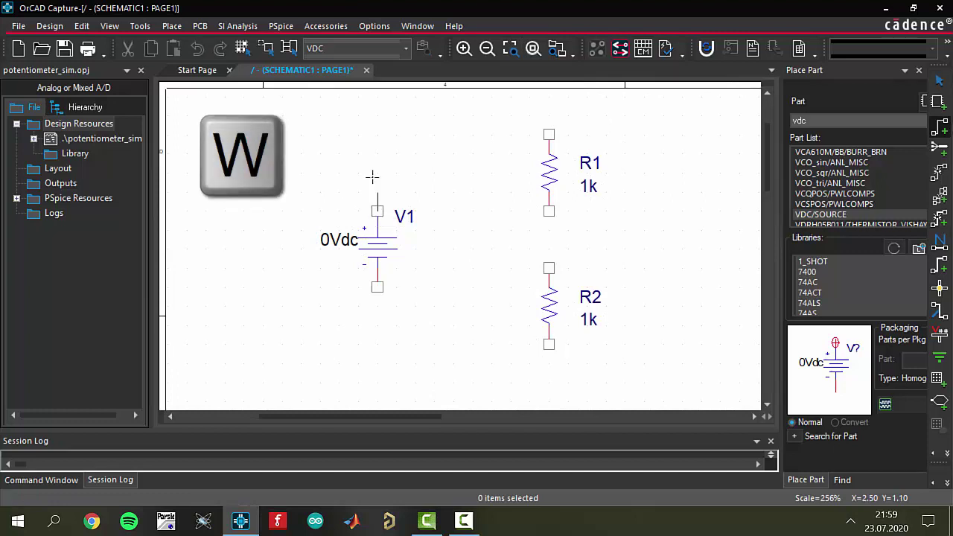
{"action": "left_click", "coordinate": [377, 211]}
{"action": "left_click", "coordinate": [549, 135]}
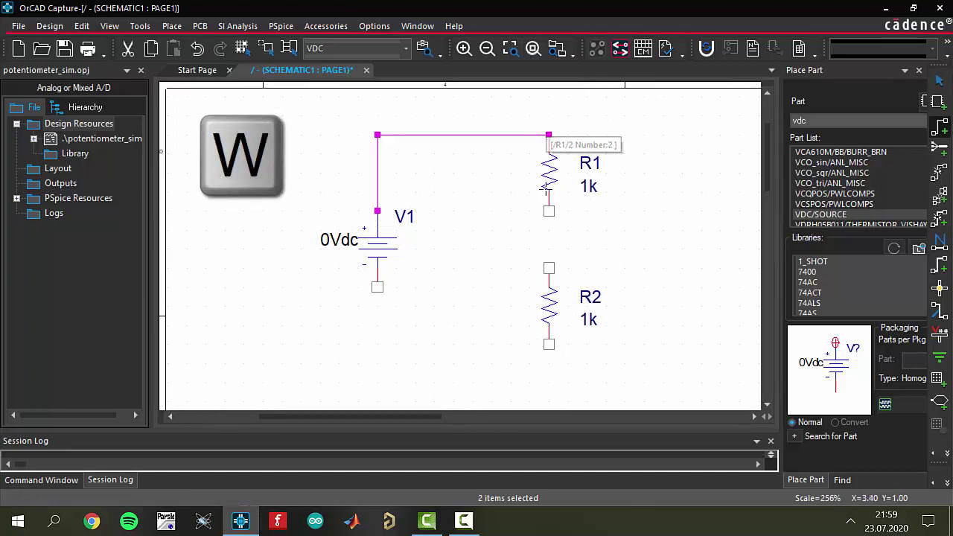
{"action": "left_click", "coordinate": [549, 210]}
{"action": "left_click", "coordinate": [549, 268]}
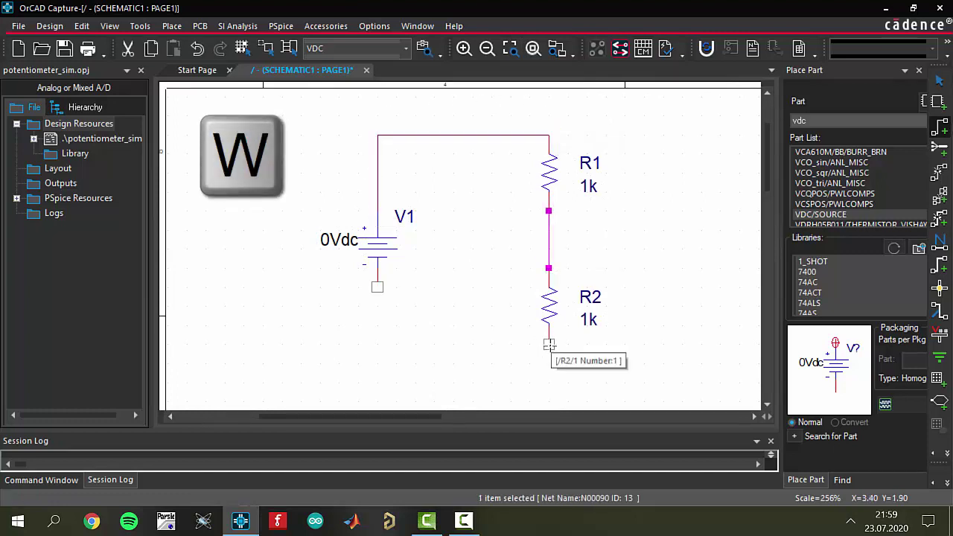
{"action": "left_click", "coordinate": [549, 344]}
{"action": "left_click", "coordinate": [549, 362]}
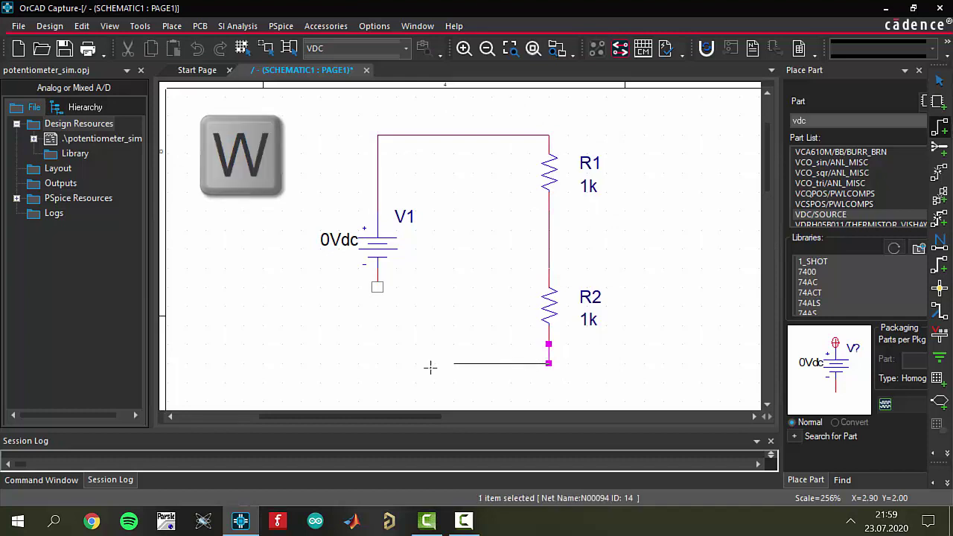
{"action": "left_click", "coordinate": [378, 289]}
{"action": "key", "text": "Escape"}
{"action": "left_click", "coordinate": [404, 302]}
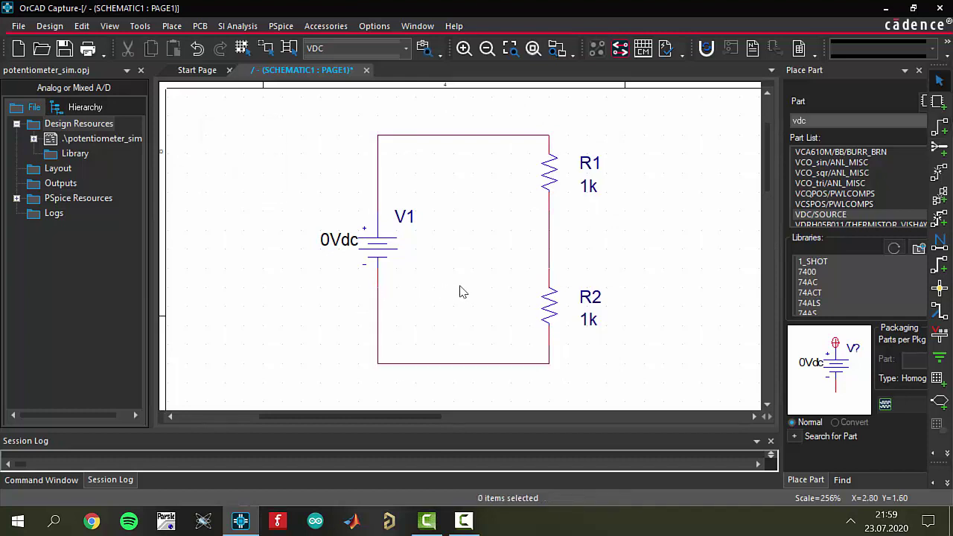
Place ground symbol 0 on the bottom wire of the loop.
{"action": "left_click", "coordinate": [940, 358]}
{"action": "left_click", "coordinate": [578, 167]}
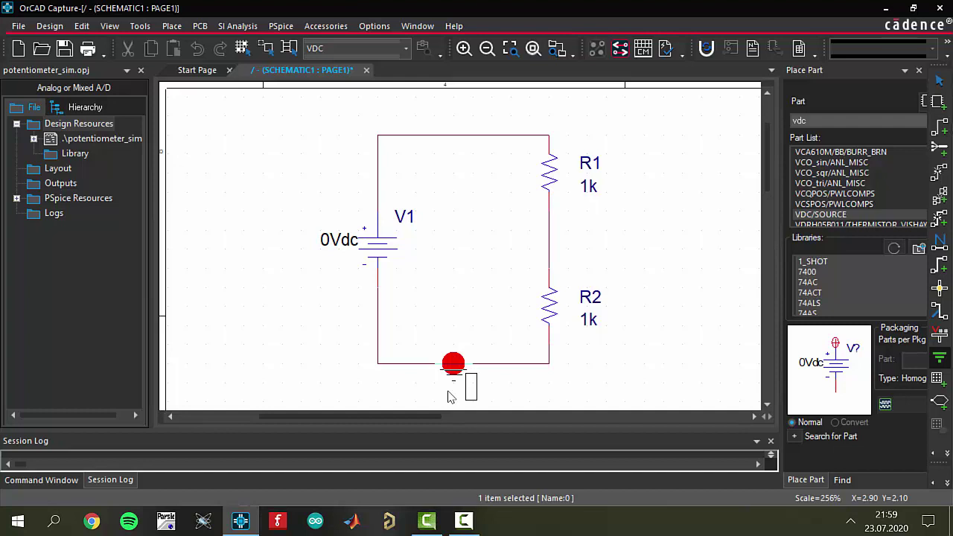
{"action": "left_click", "coordinate": [449, 397]}
{"action": "key", "text": "Escape"}
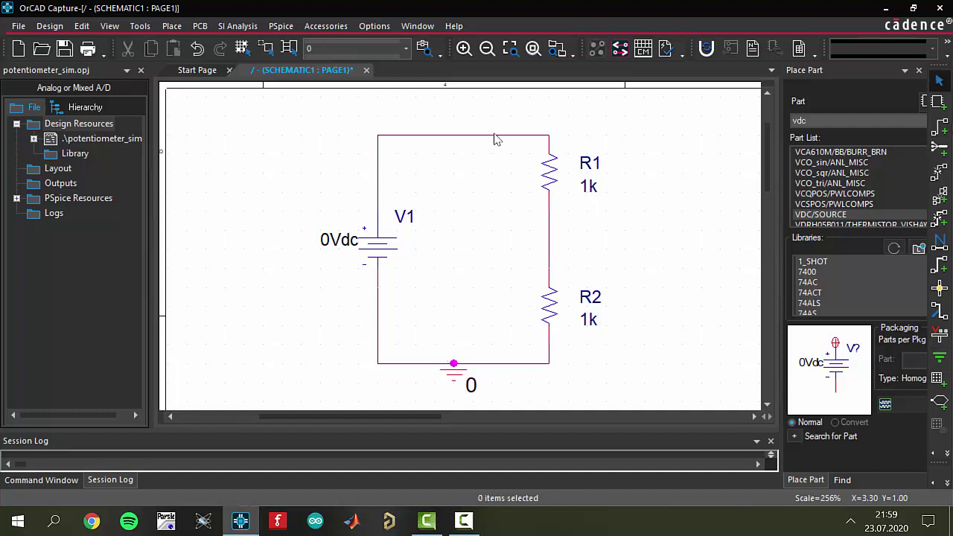
Change source V1's value from 0Vdc to 6Vdc.
{"action": "double_click", "coordinate": [333, 246]}
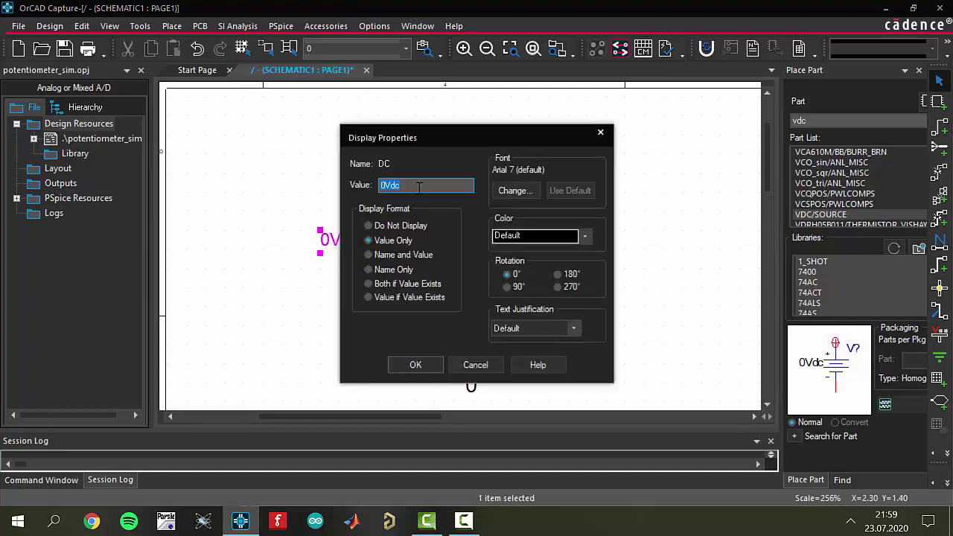
{"action": "key", "text": "Home"}
{"action": "type", "text": "6"}
{"action": "key", "text": "Return"}
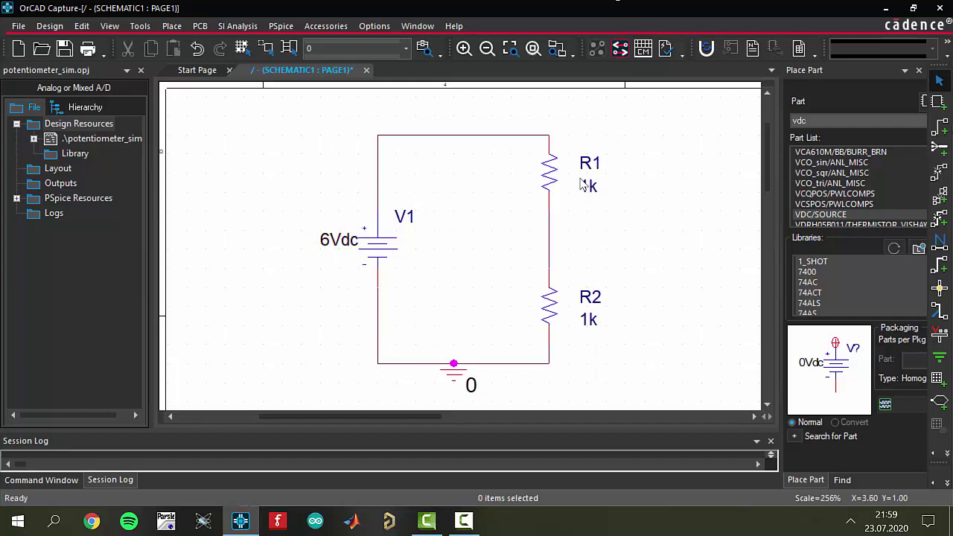
Replace R2's 1k value with the parameter {rl} and display it.
{"action": "double_click", "coordinate": [590, 320]}
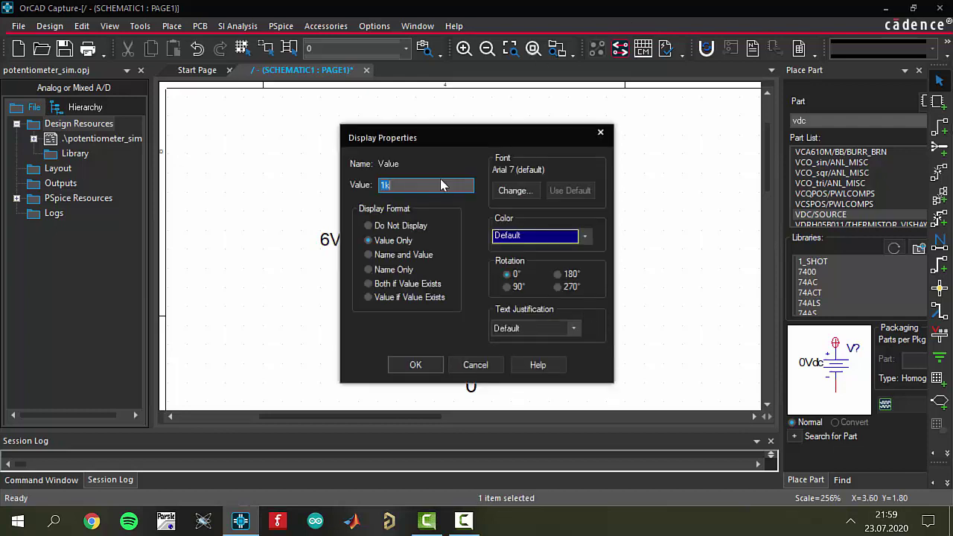
{"action": "key", "text": "BackSpace"}
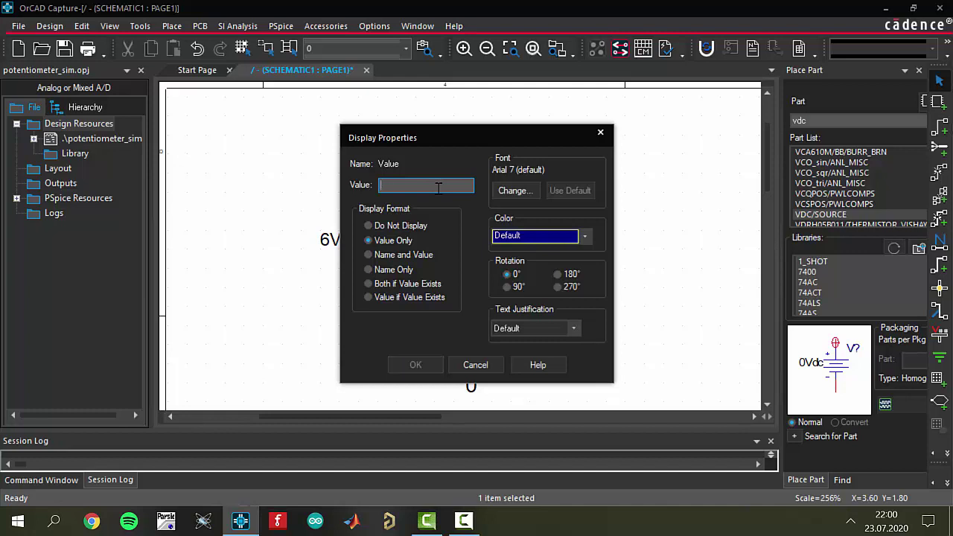
{"action": "type", "text": "{rl"}
{"action": "key", "text": "Return"}
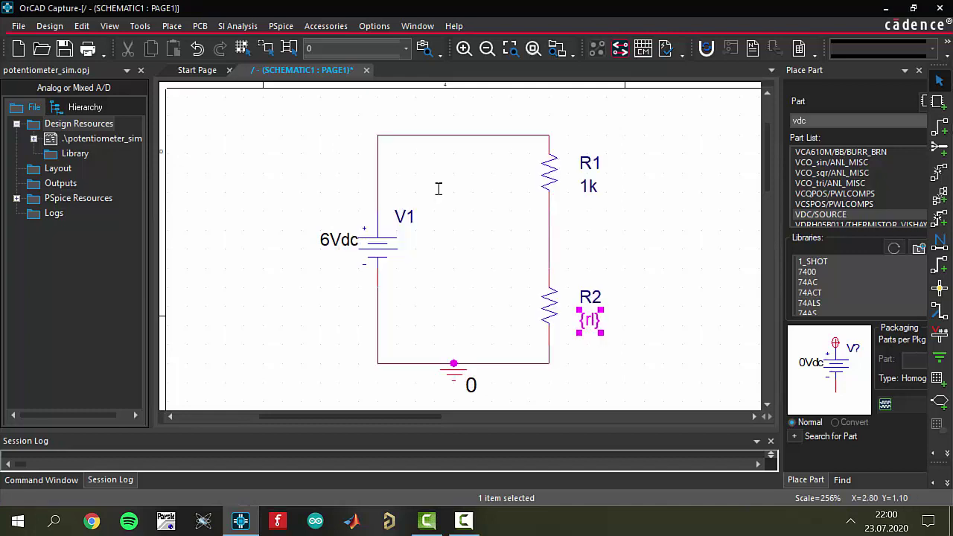
{"action": "left_click_drag", "start_coordinate": [362, 417], "coordinate": [382, 417]}
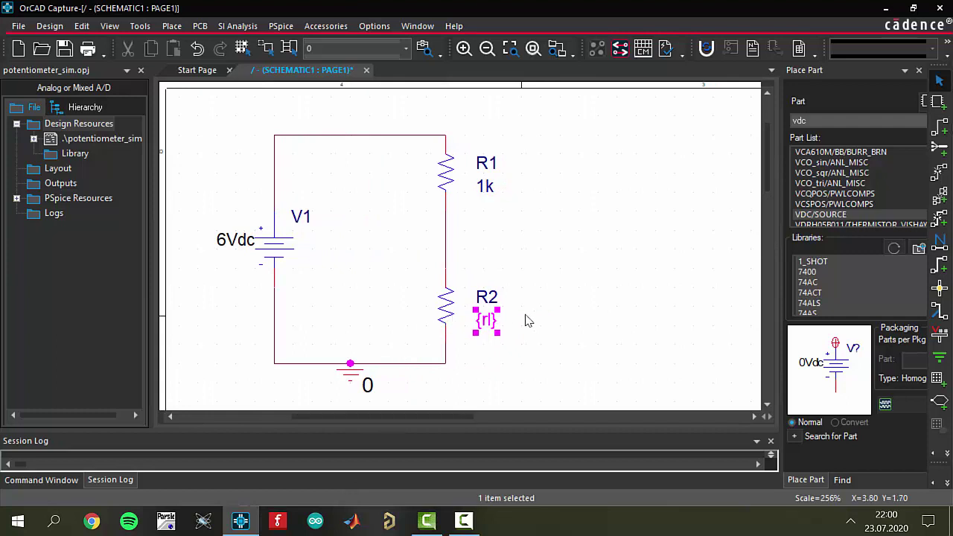
Search for PARAM and place the PARAMETERS part at the page's upper right.
{"action": "left_click", "coordinate": [874, 121]}
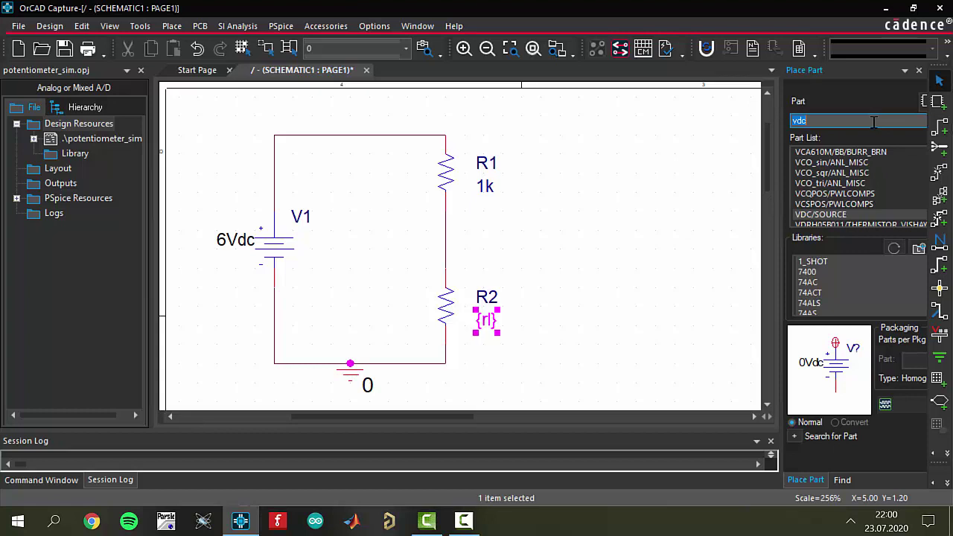
{"action": "type", "text": "p"}
{"action": "key", "text": "BackSpace"}
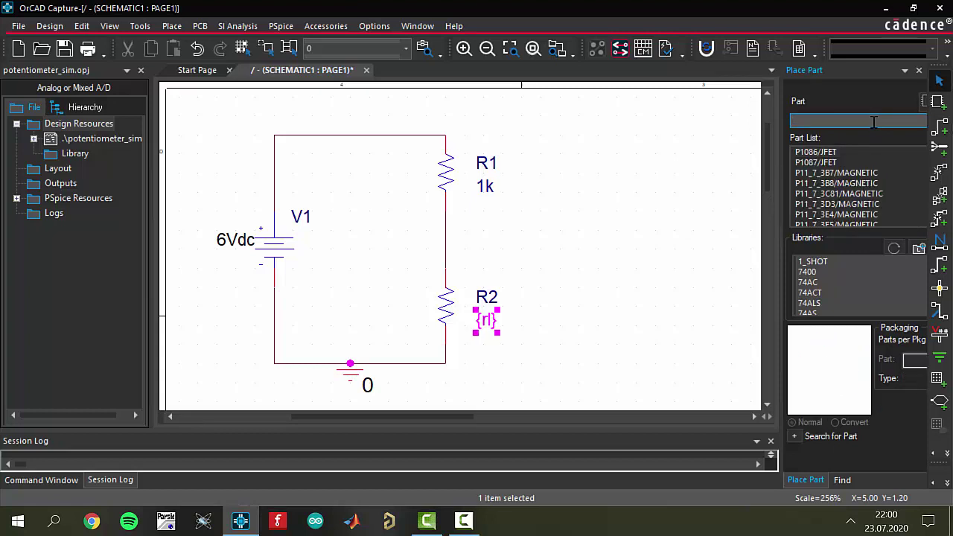
{"action": "type", "text": "PAR"}
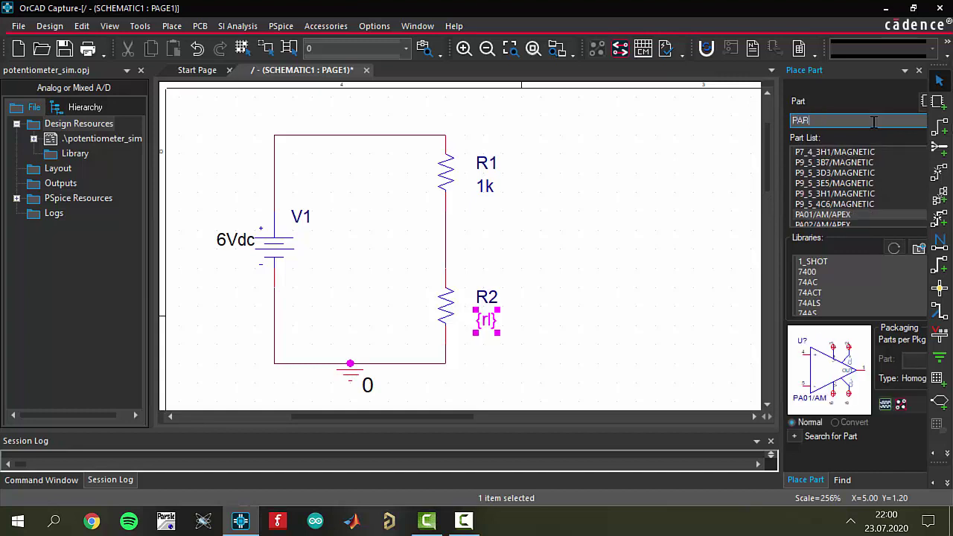
{"action": "type", "text": "MAM"}
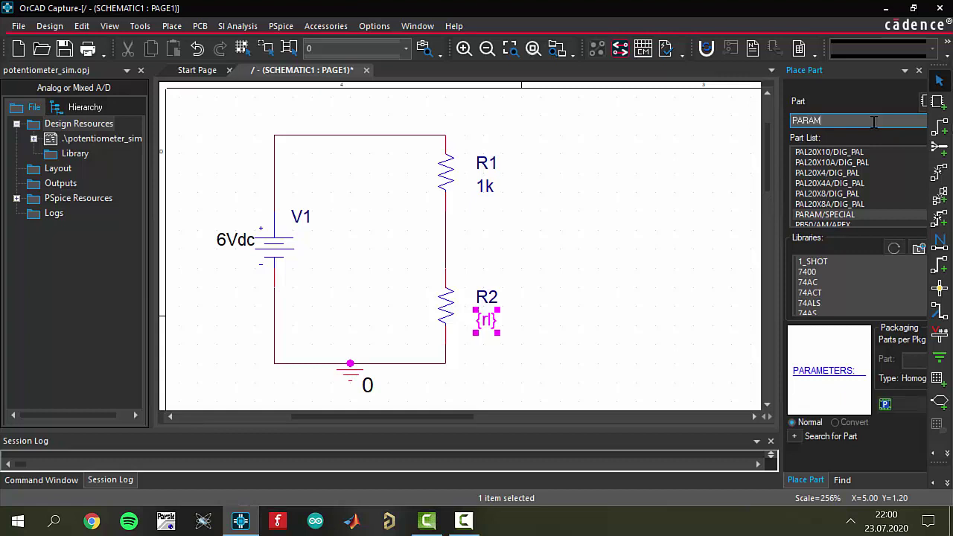
{"action": "key", "text": "Return"}
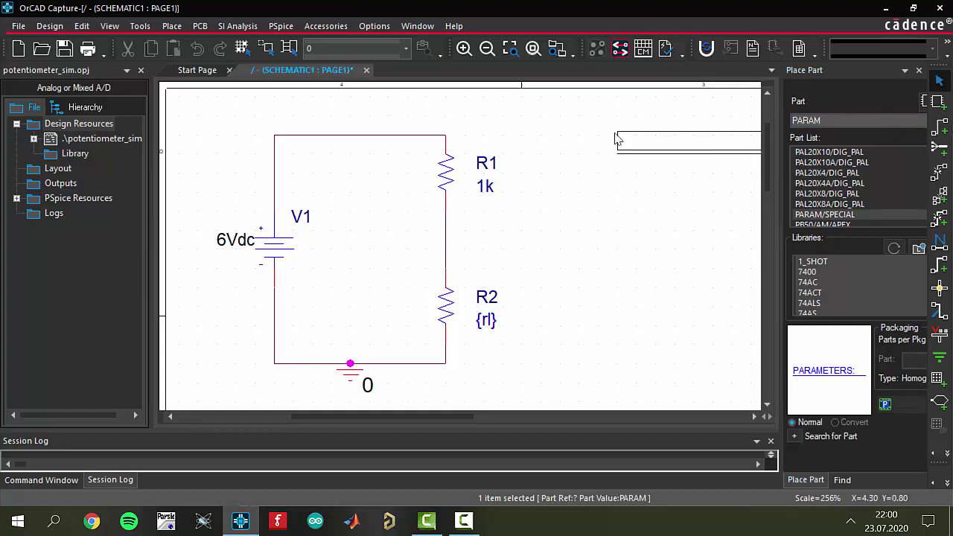
{"action": "left_click", "coordinate": [542, 115]}
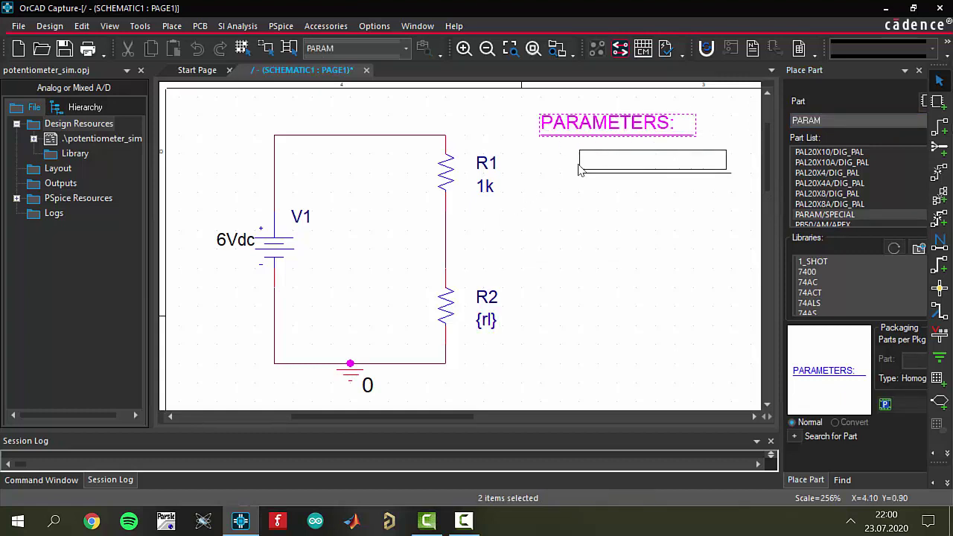
{"action": "key", "text": "Escape"}
{"action": "left_click", "coordinate": [571, 179]}
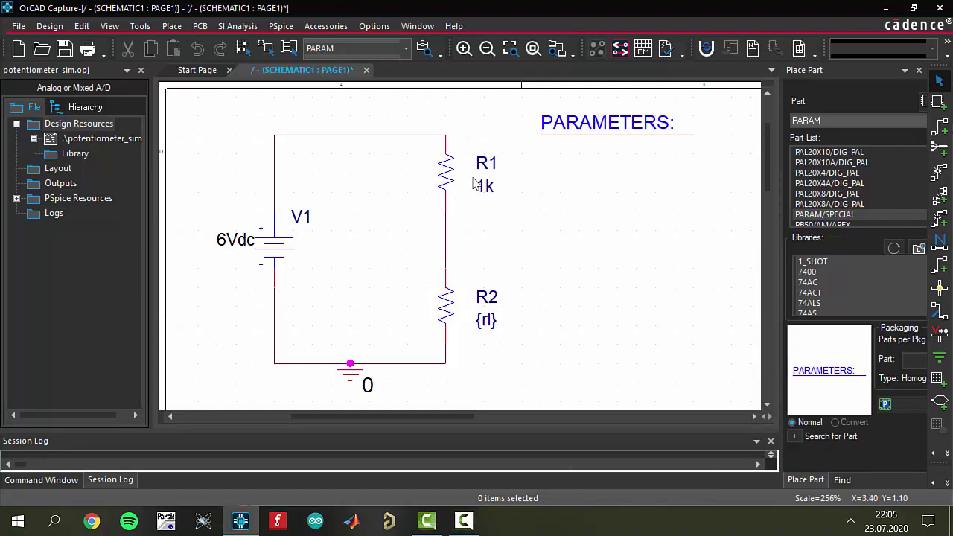
Click through R1's and R2's value labels, then select the PARAMETERS part.
{"action": "left_click_drag", "start_coordinate": [467, 190], "coordinate": [534, 203]}
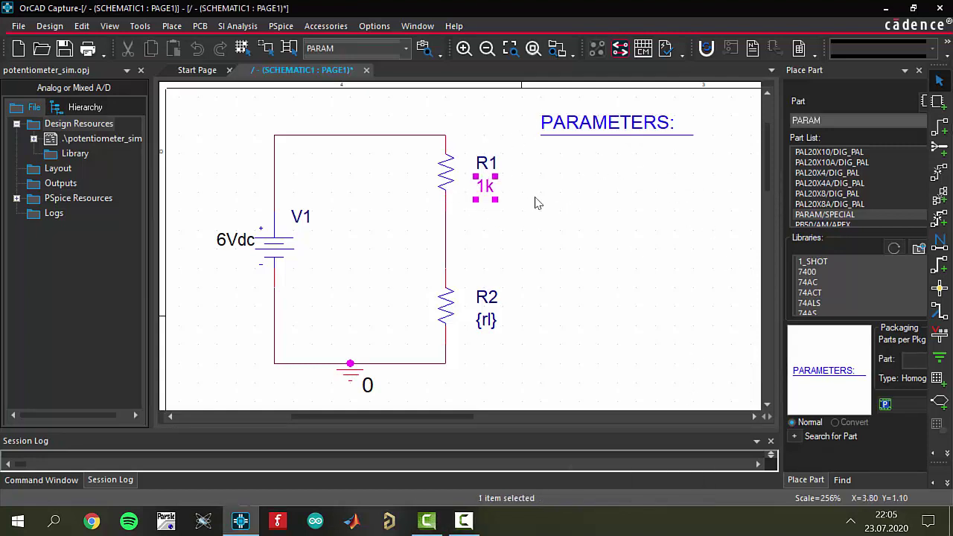
{"action": "left_click", "coordinate": [561, 275]}
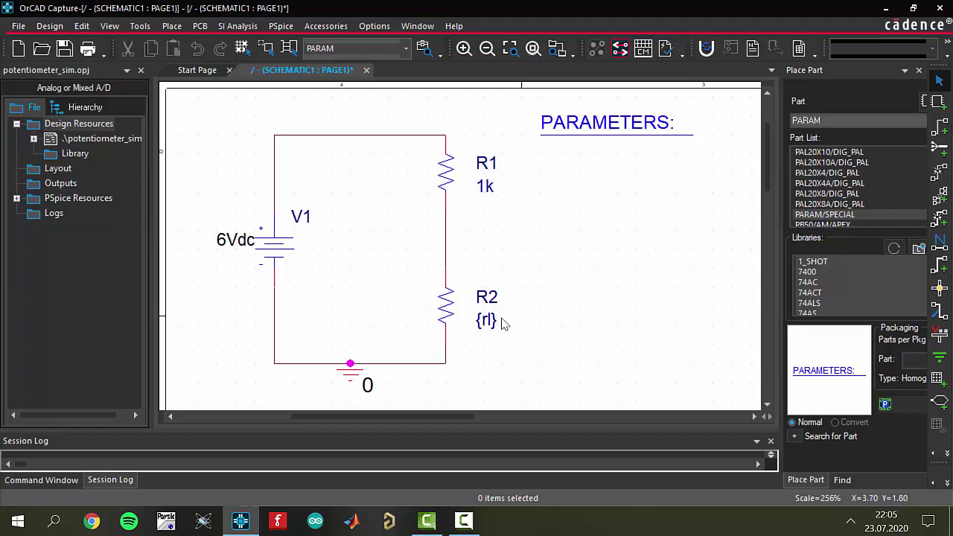
{"action": "left_click", "coordinate": [578, 123]}
{"action": "left_click", "coordinate": [491, 321]}
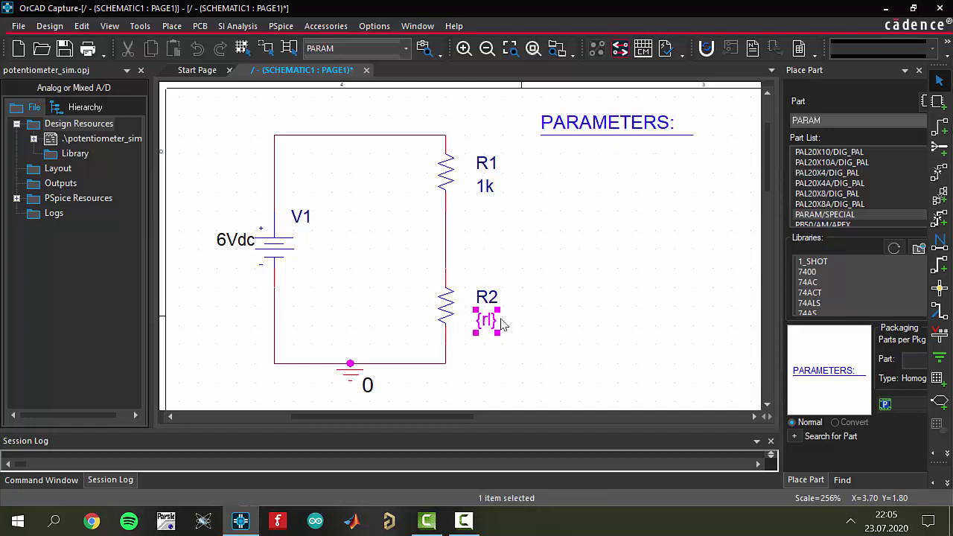
{"action": "left_click", "coordinate": [513, 361]}
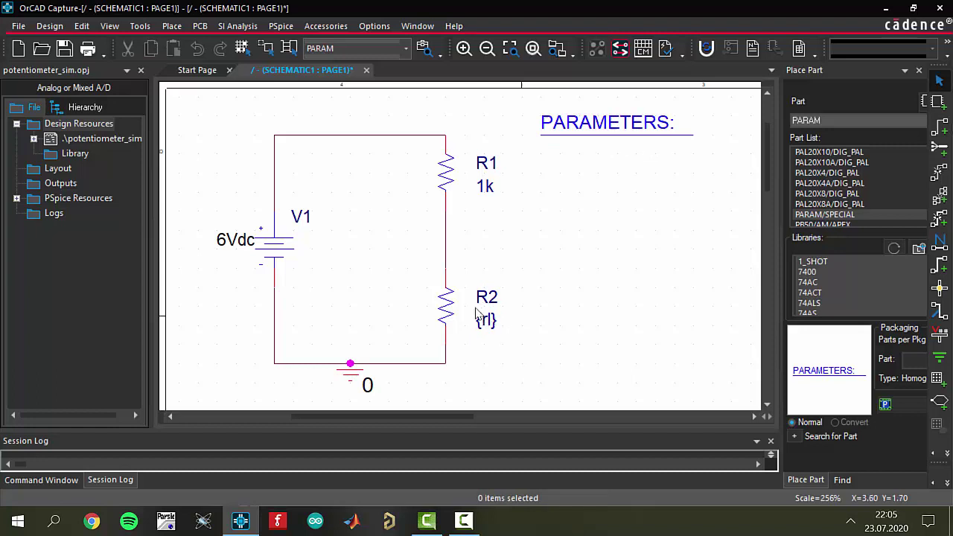
{"action": "left_click", "coordinate": [486, 321]}
{"action": "left_click", "coordinate": [482, 351]}
{"action": "left_click", "coordinate": [578, 125]}
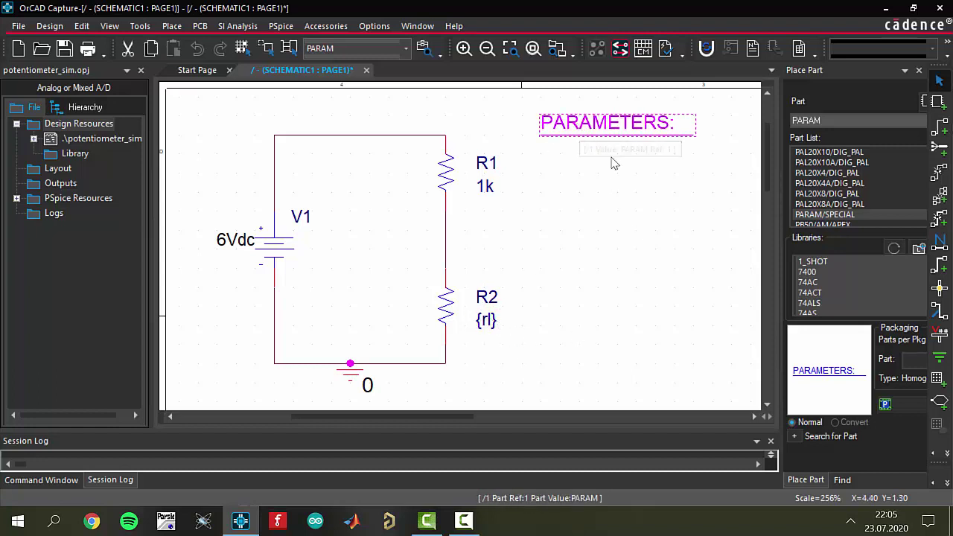
Add a new property RL with value 1k to the PARAMETERS part.
{"action": "double_click", "coordinate": [584, 124]}
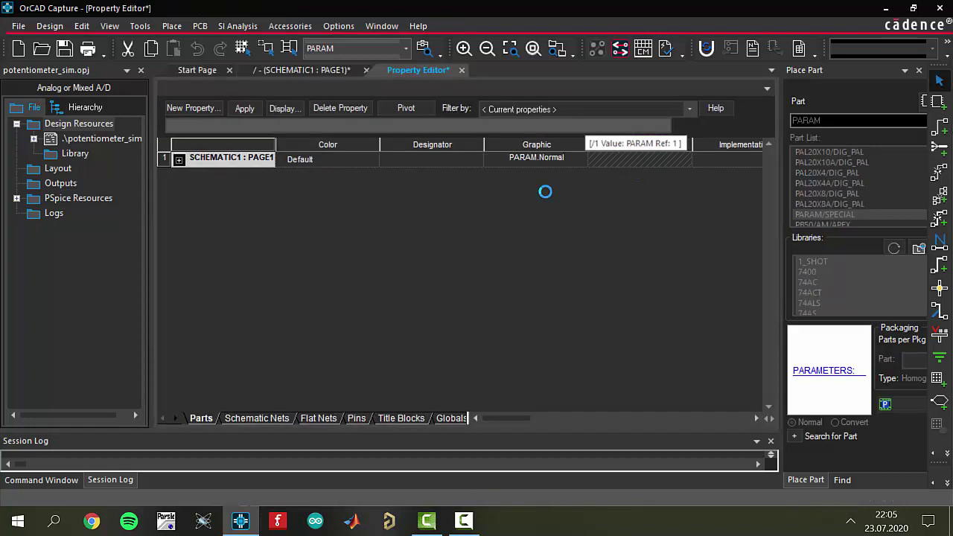
{"action": "left_click", "coordinate": [197, 110]}
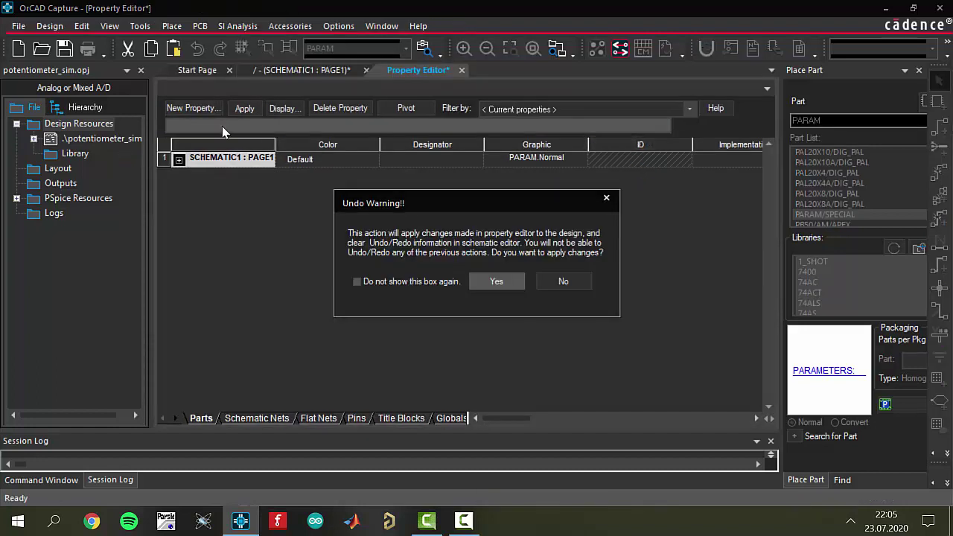
{"action": "left_click", "coordinate": [509, 283]}
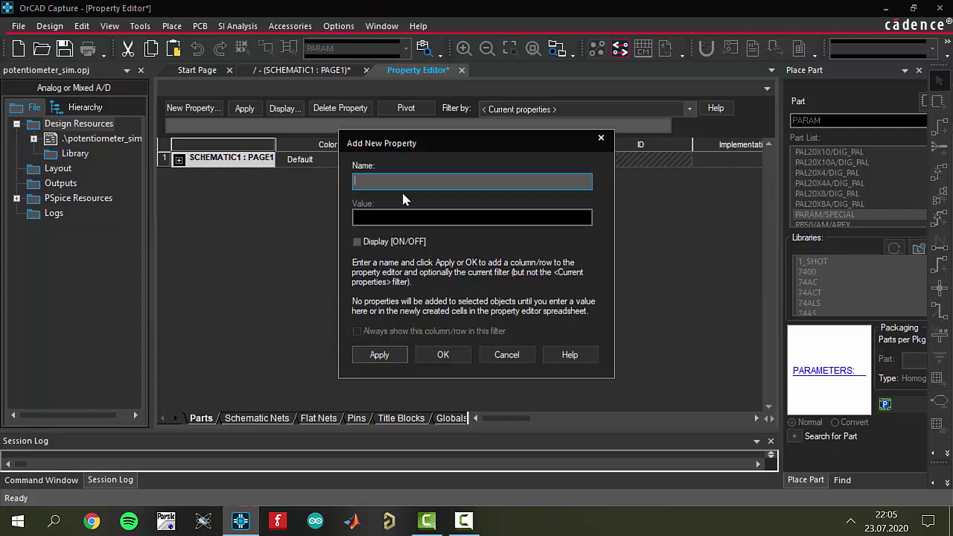
{"action": "type", "text": "RL"}
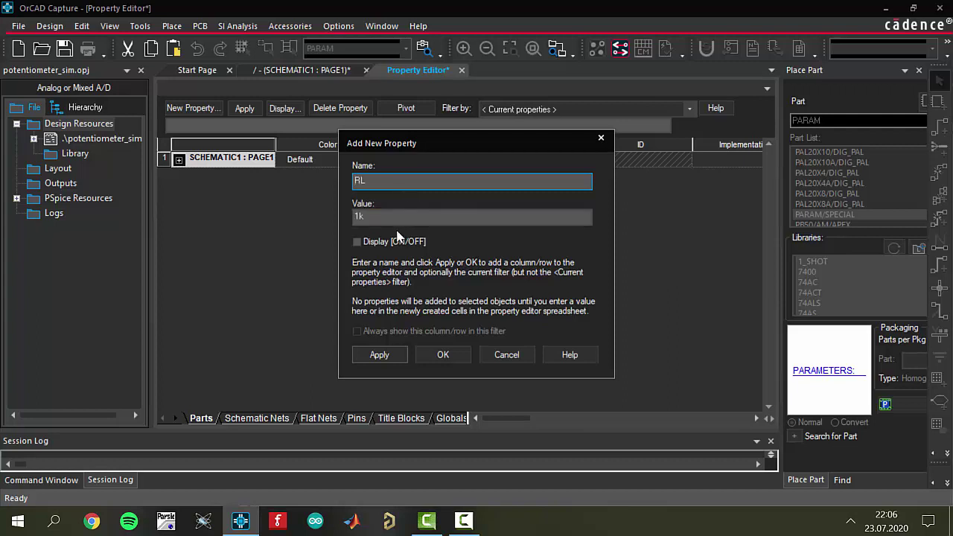
{"action": "left_click", "coordinate": [394, 219]}
{"action": "left_click", "coordinate": [374, 185]}
{"action": "left_click", "coordinate": [400, 216]}
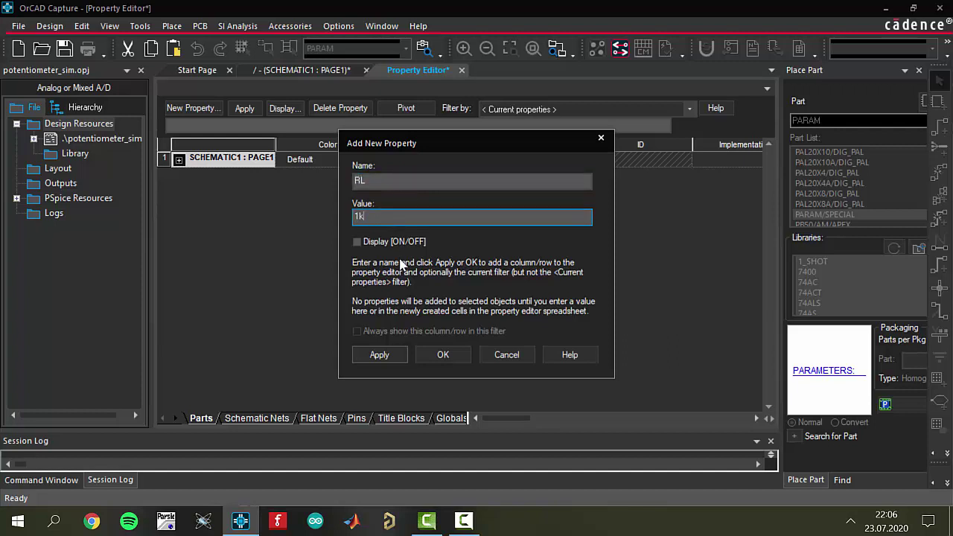
Show RL's name and value on the schematic and apply, accepting the undo warning.
{"action": "left_click", "coordinate": [357, 242]}
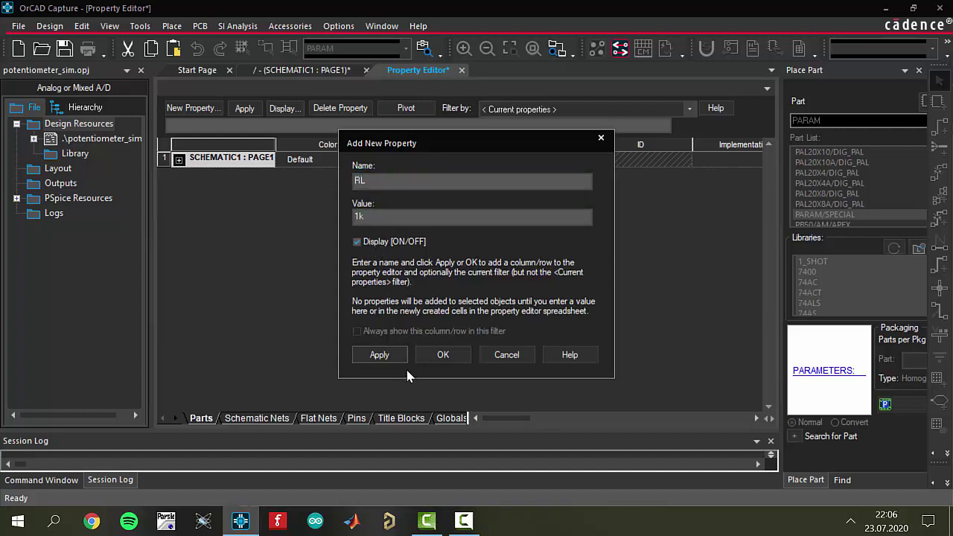
{"action": "left_click", "coordinate": [451, 355]}
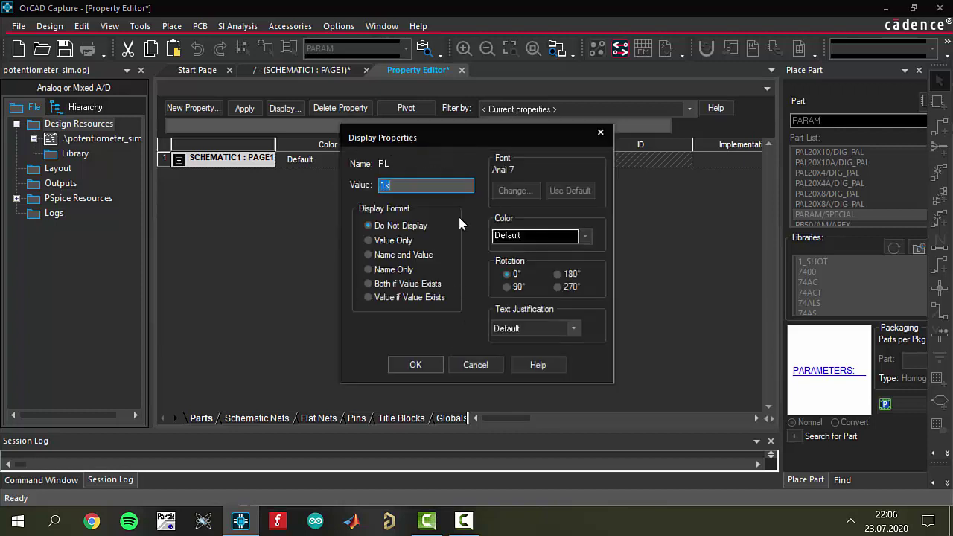
{"action": "left_click", "coordinate": [414, 259]}
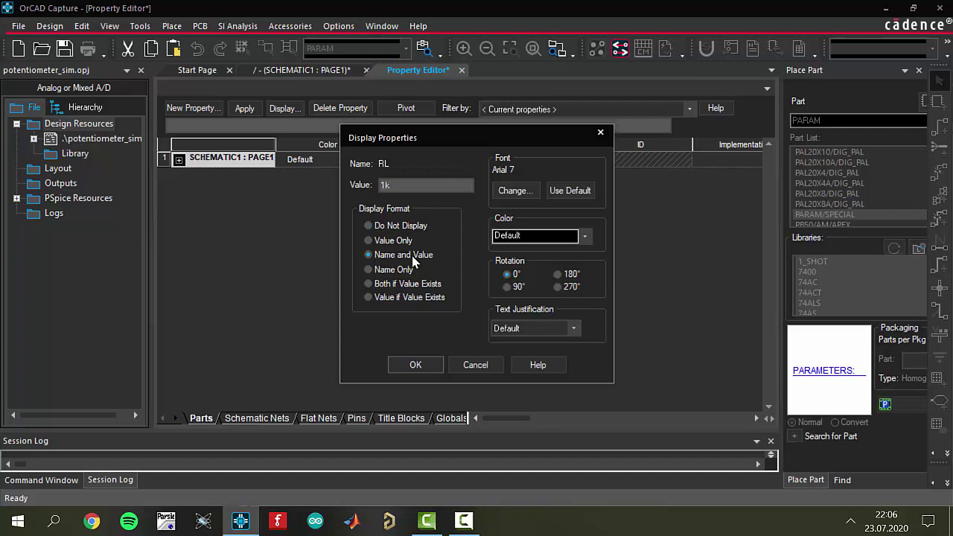
{"action": "left_click", "coordinate": [431, 361]}
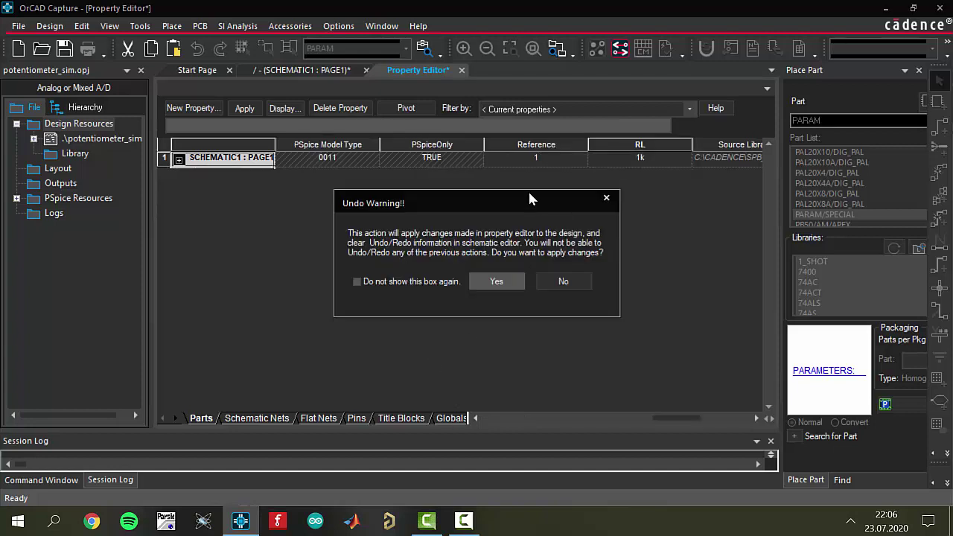
{"action": "left_click", "coordinate": [515, 283]}
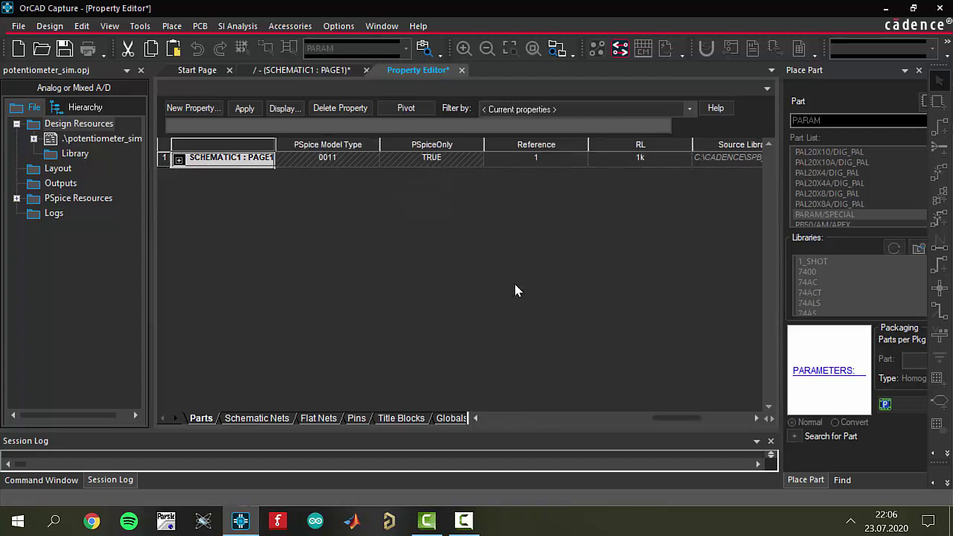
Close the Property Editor and check the RL = 1k text on the PARAMETERS part.
{"action": "left_click", "coordinate": [461, 71]}
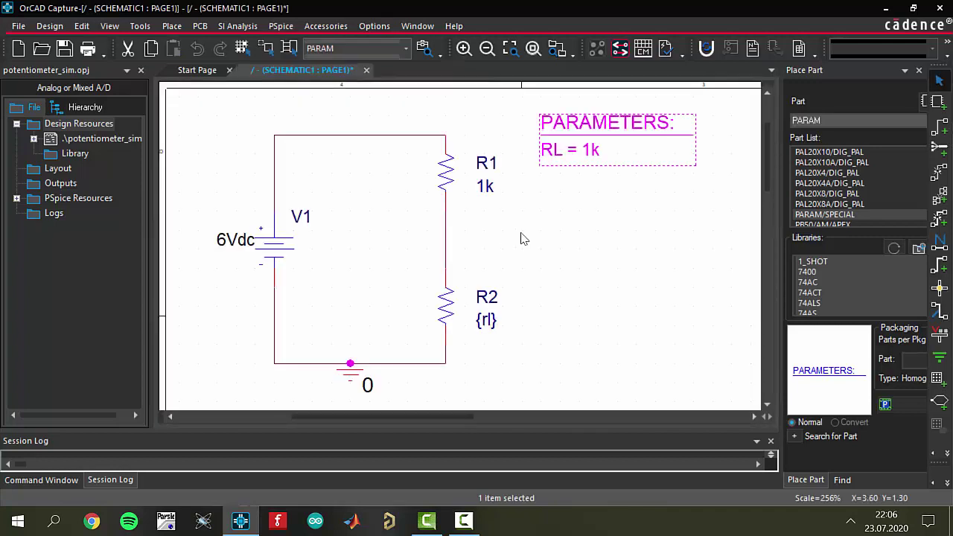
{"action": "left_click", "coordinate": [612, 197]}
{"action": "left_click", "coordinate": [594, 158]}
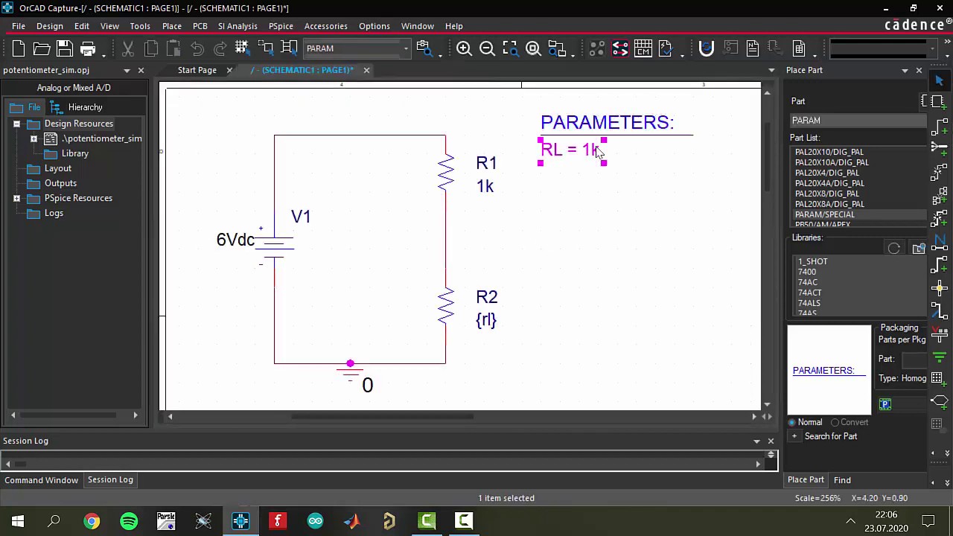
{"action": "left_click", "coordinate": [593, 125]}
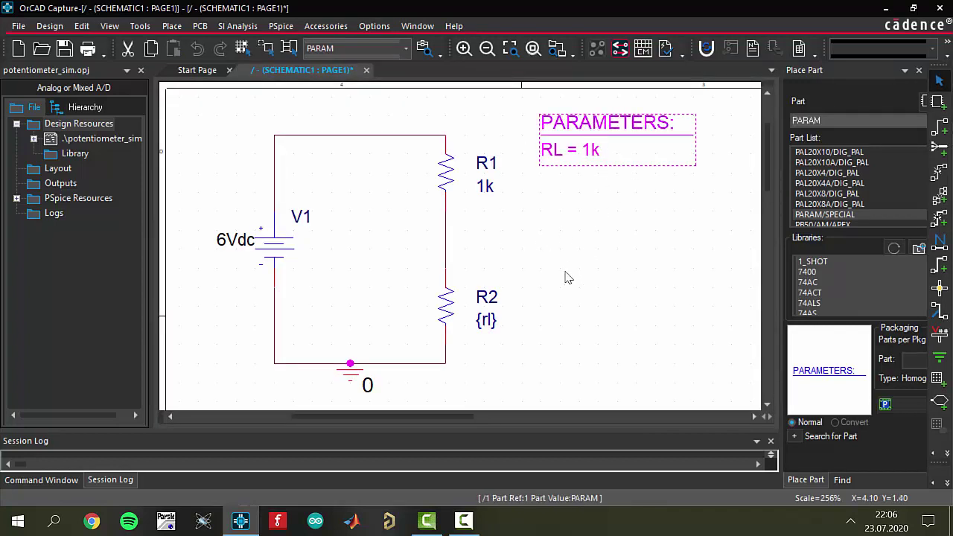
Create a new simulation profile named pot using PSpice A/D.
{"action": "left_click", "coordinate": [538, 360]}
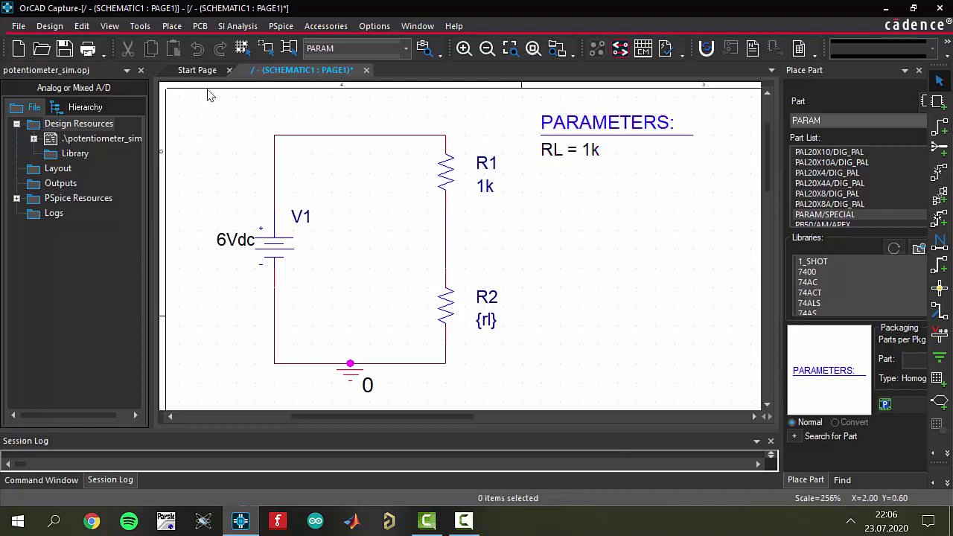
{"action": "left_click", "coordinate": [281, 26]}
{"action": "left_click", "coordinate": [310, 41]}
{"action": "type", "text": "pot"}
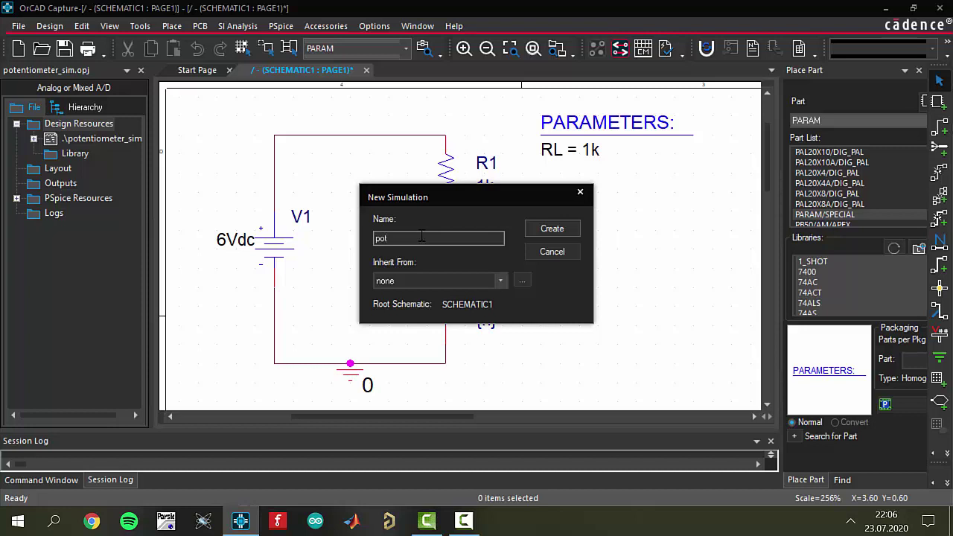
{"action": "left_click", "coordinate": [530, 234]}
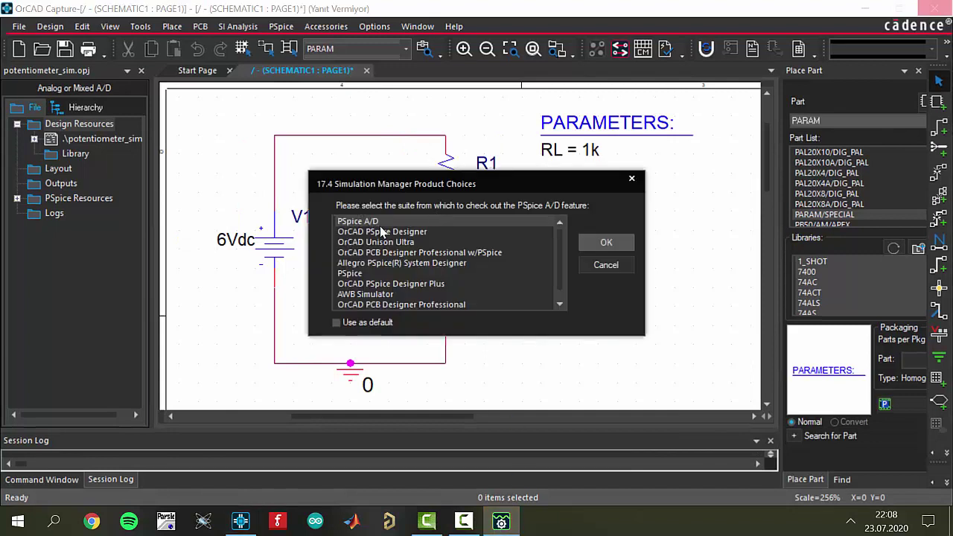
{"action": "left_click", "coordinate": [606, 265]}
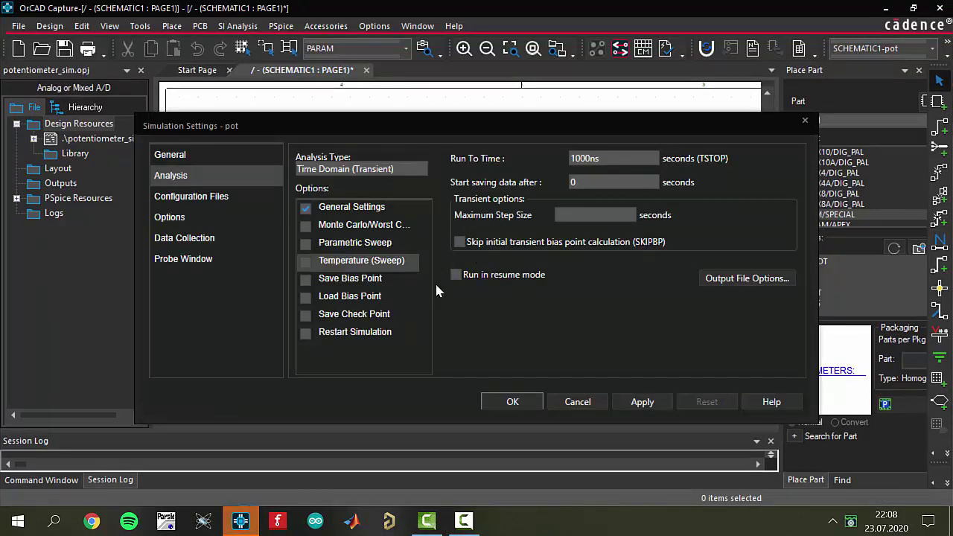
Configure pot as a DC sweep of global parameter rl, 0.1 to 10k in steps of 100.
{"action": "left_click", "coordinate": [417, 174]}
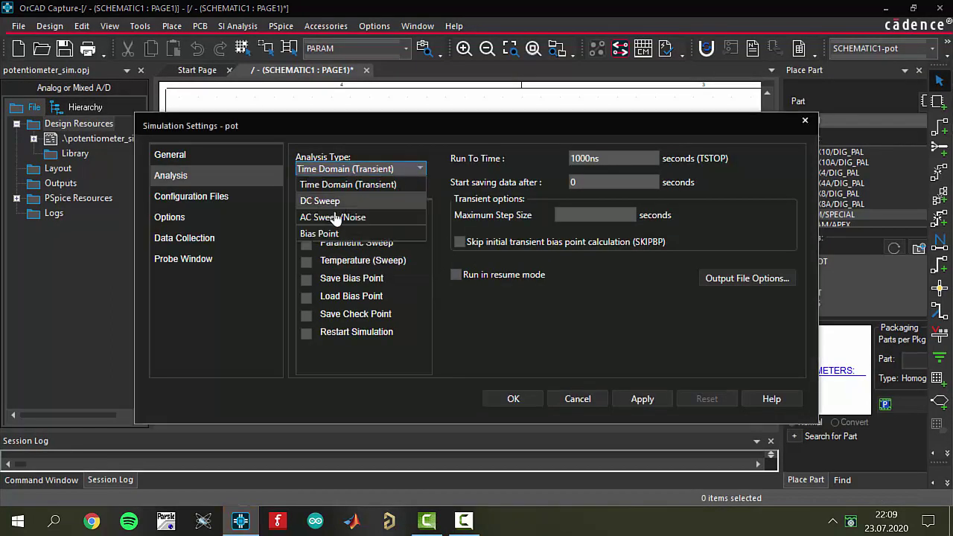
{"action": "left_click", "coordinate": [355, 202]}
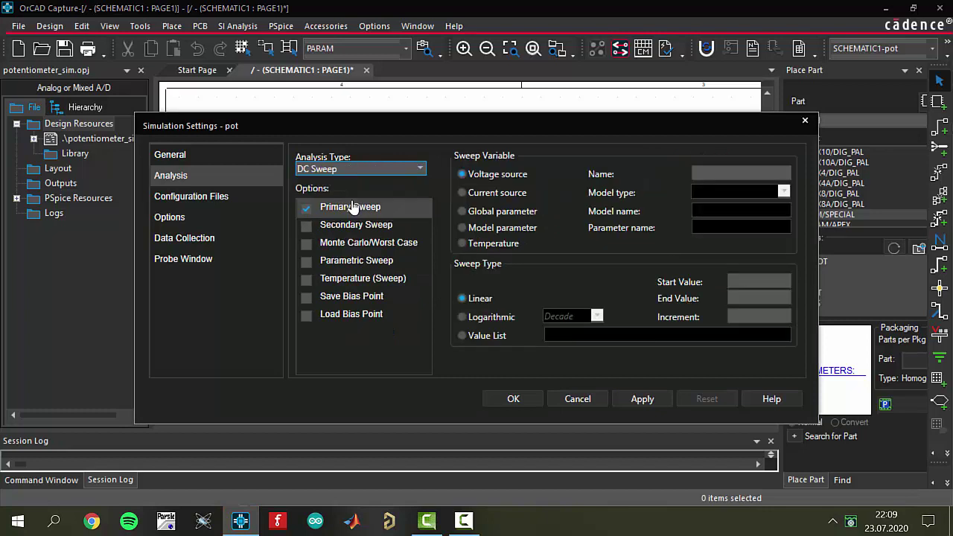
{"action": "left_click", "coordinate": [500, 212]}
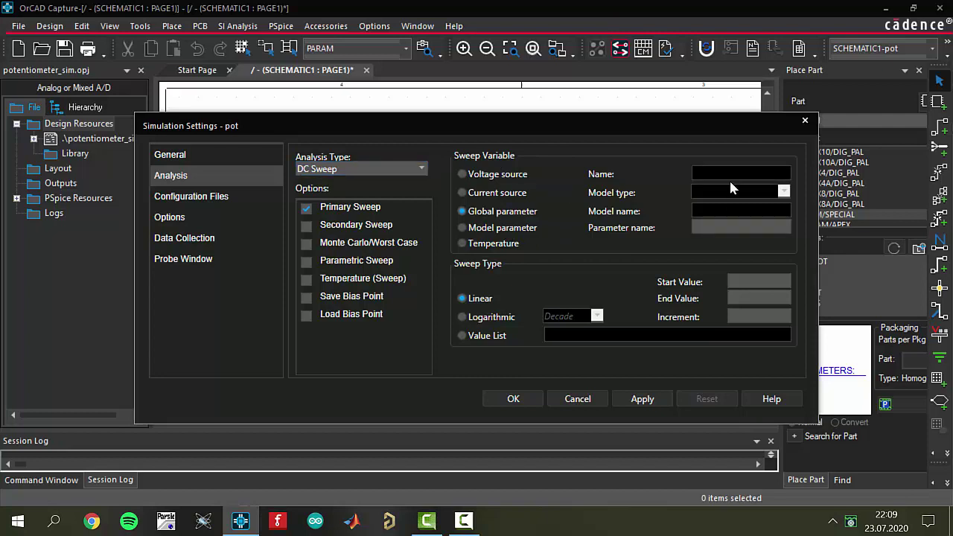
{"action": "left_click", "coordinate": [722, 228]}
{"action": "type", "text": "r"}
{"action": "left_click", "coordinate": [739, 283]}
{"action": "type", "text": "1"}
{"action": "left_click", "coordinate": [743, 301]}
{"action": "left_click", "coordinate": [756, 316]}
{"action": "type", "text": "100"}
{"action": "left_click", "coordinate": [642, 398]}
{"action": "left_click", "coordinate": [513, 398]}
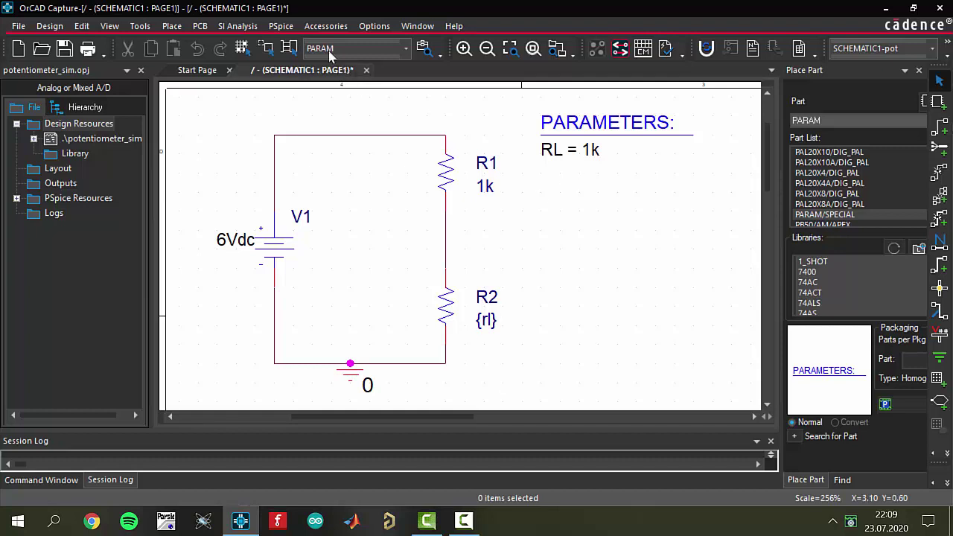
Run the pot simulation from the PSpice menu.
{"action": "left_click", "coordinate": [281, 26]}
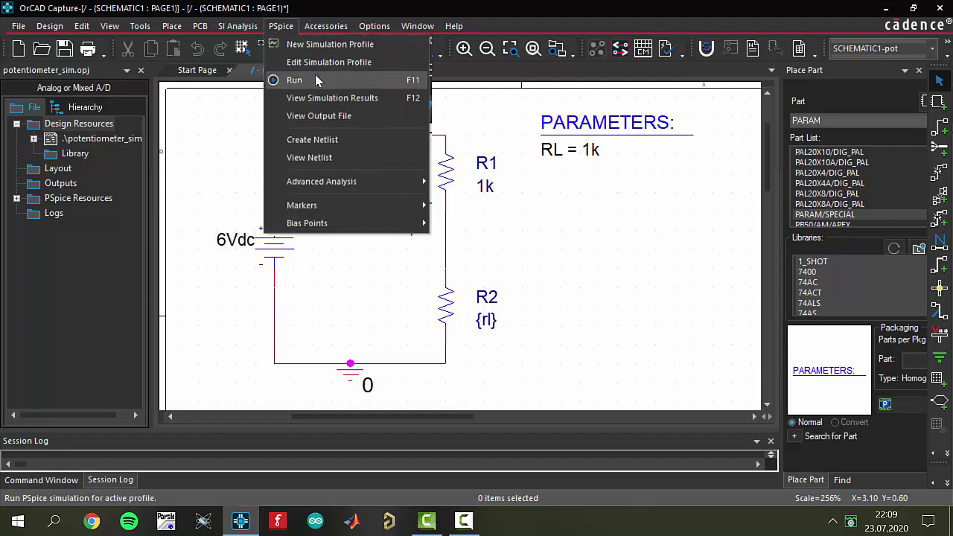
{"action": "left_click", "coordinate": [319, 79]}
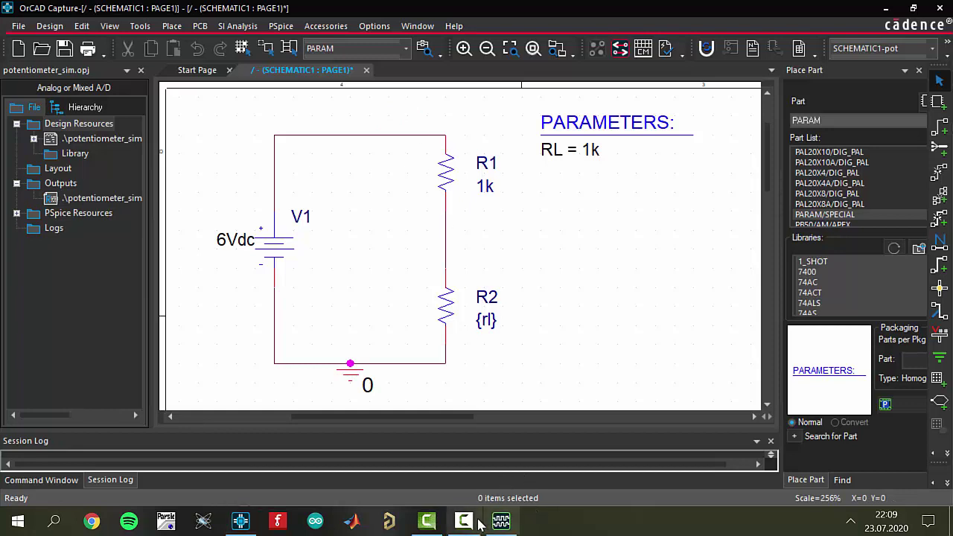
Bring the PSpice A/D window forward to view the pot.dat results.
{"action": "left_click", "coordinate": [504, 526]}
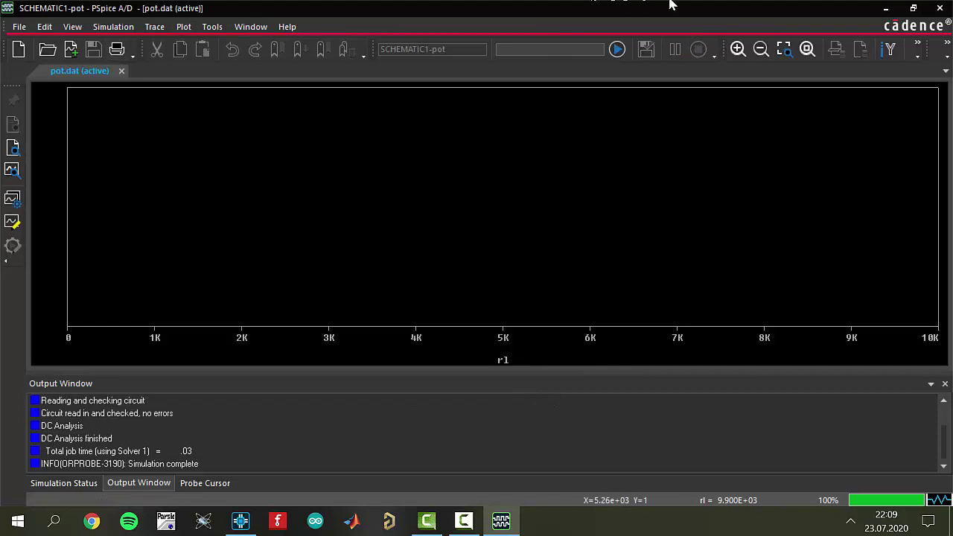
Minimize PSpice A/D and drop one Voltage/Level Marker on the R1–R2 node in Capture.
{"action": "left_click", "coordinate": [887, 9]}
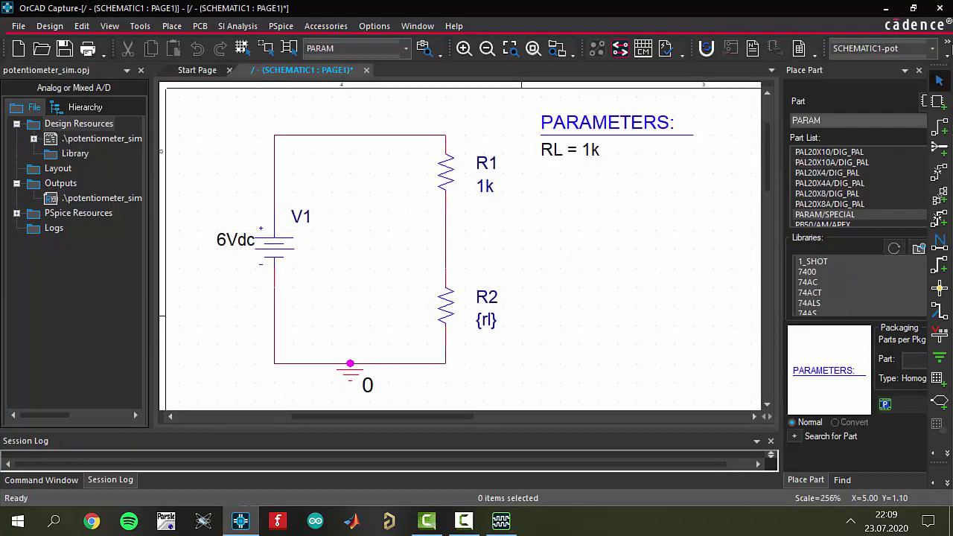
{"action": "left_click", "coordinate": [949, 48]}
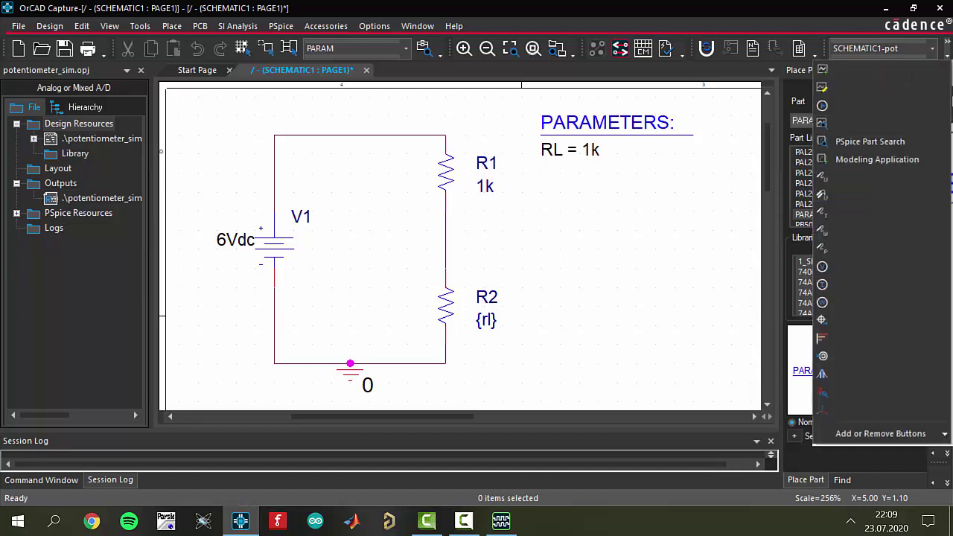
{"action": "left_click", "coordinate": [876, 187]}
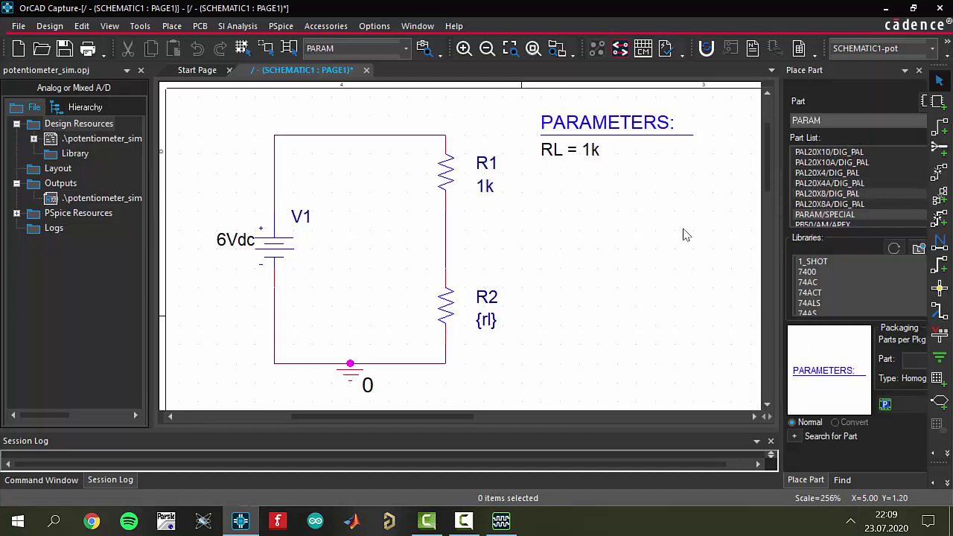
{"action": "left_click", "coordinate": [450, 236]}
{"action": "key", "text": "Escape"}
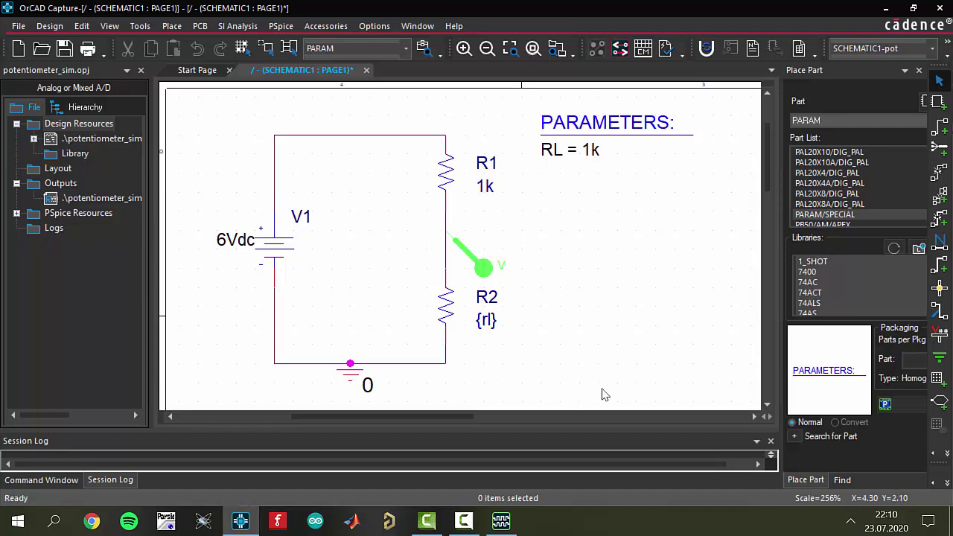
{"action": "left_click", "coordinate": [501, 521]}
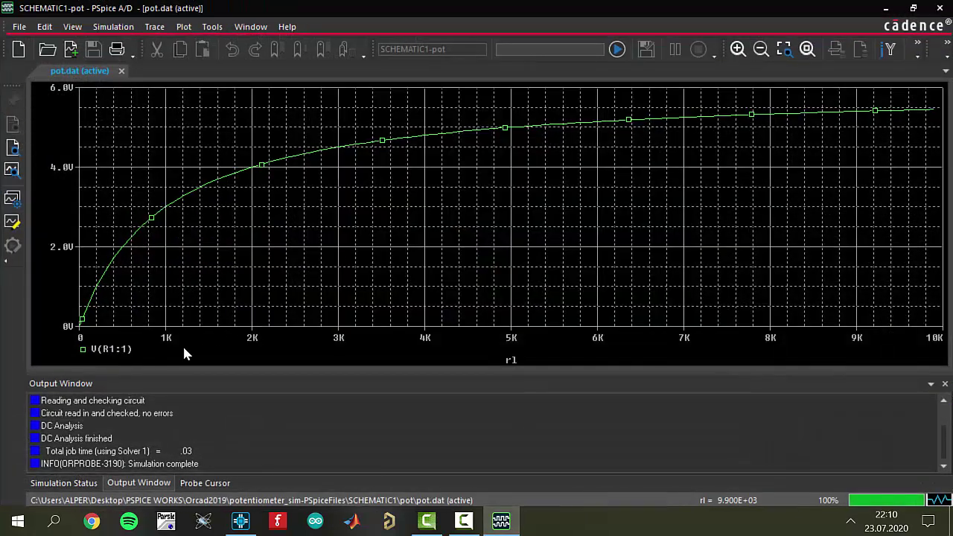